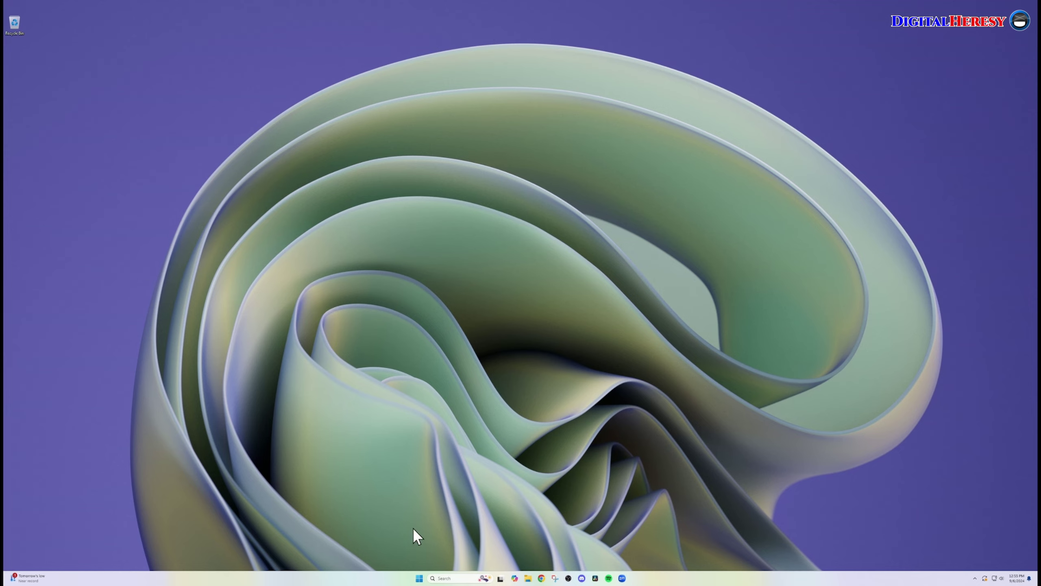
left_click(419, 579)
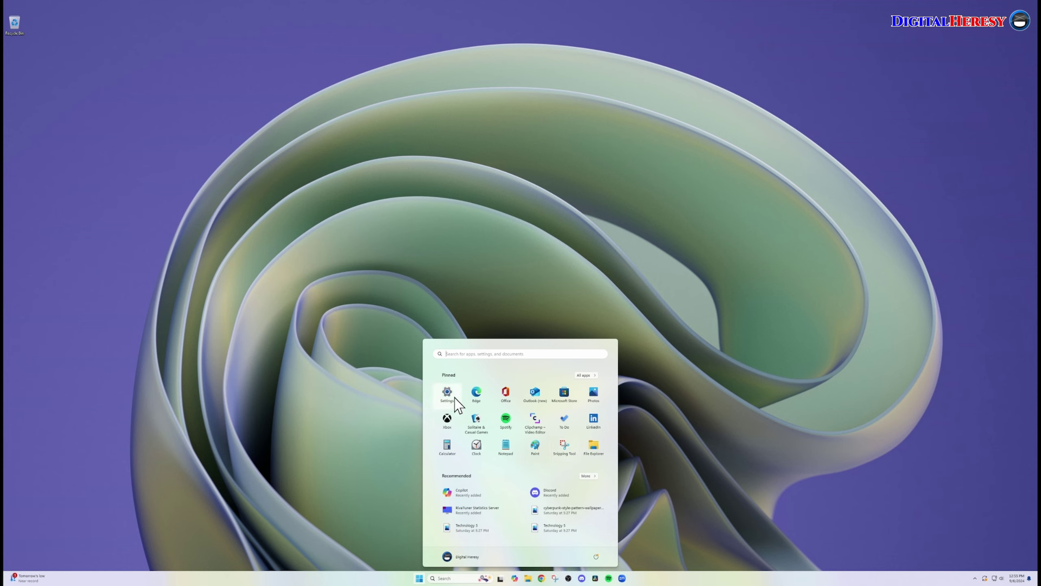
left_click(436, 209)
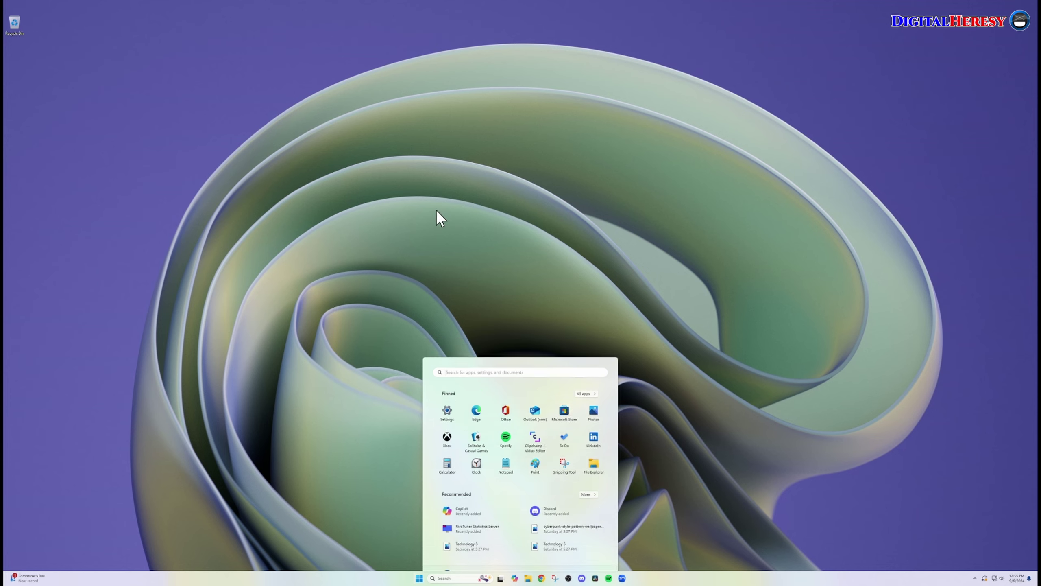
right_click(278, 250)
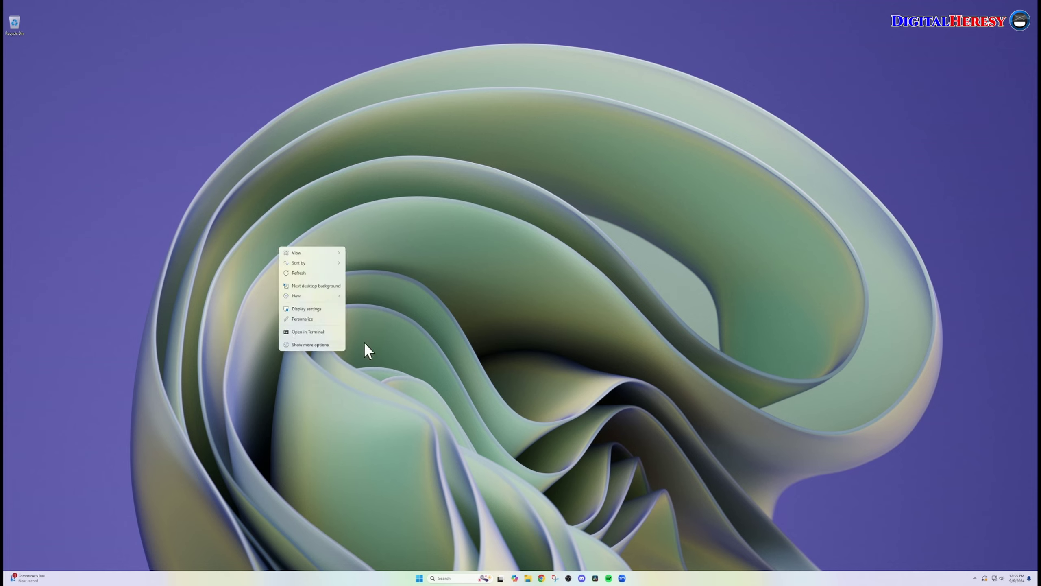
left_click(451, 324)
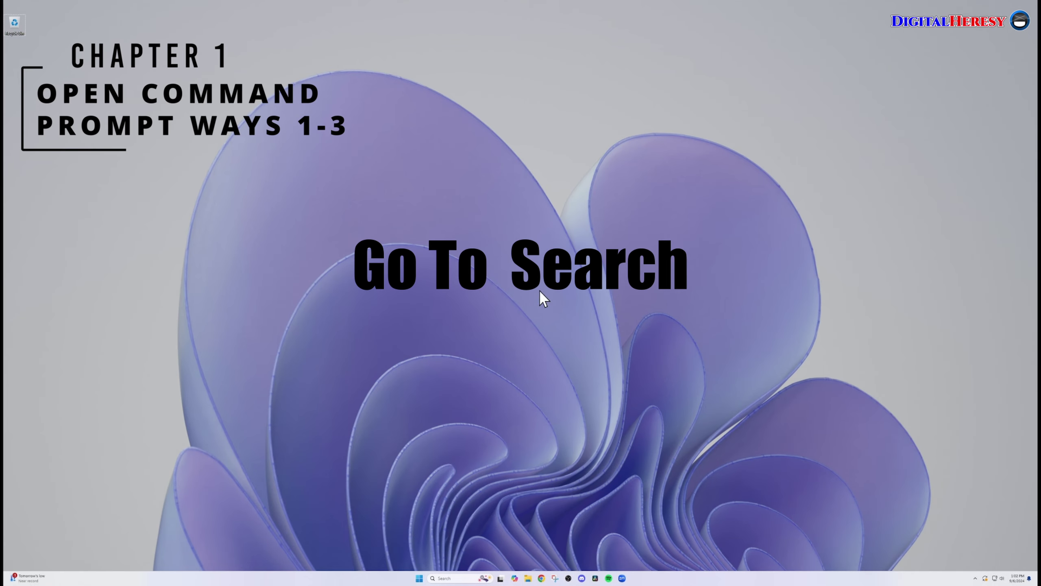
Open Command Prompt by searching Windows for "cmd", and close its window.
left_click(455, 577)
type("cmd")
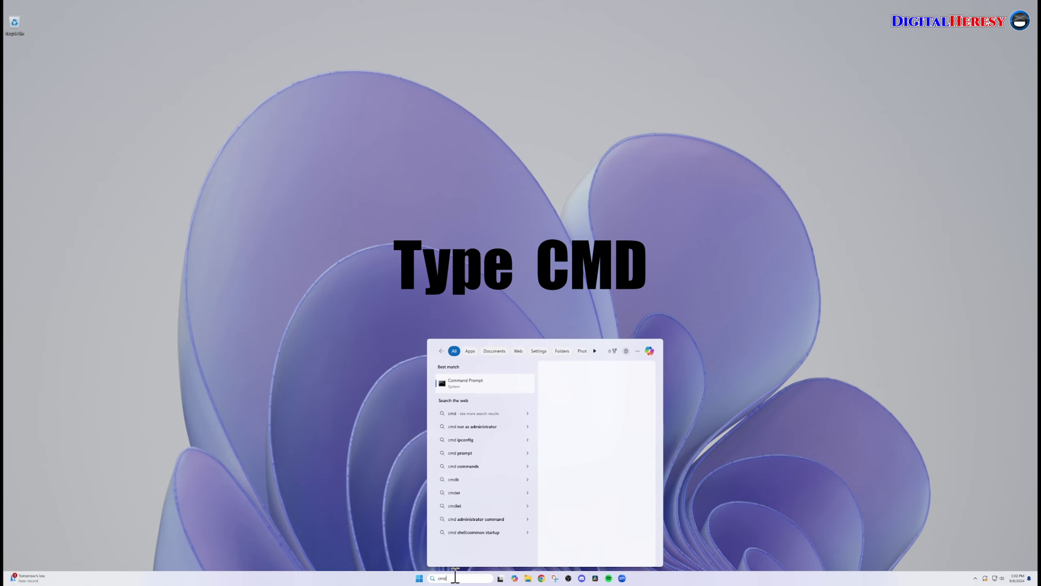
key("Return")
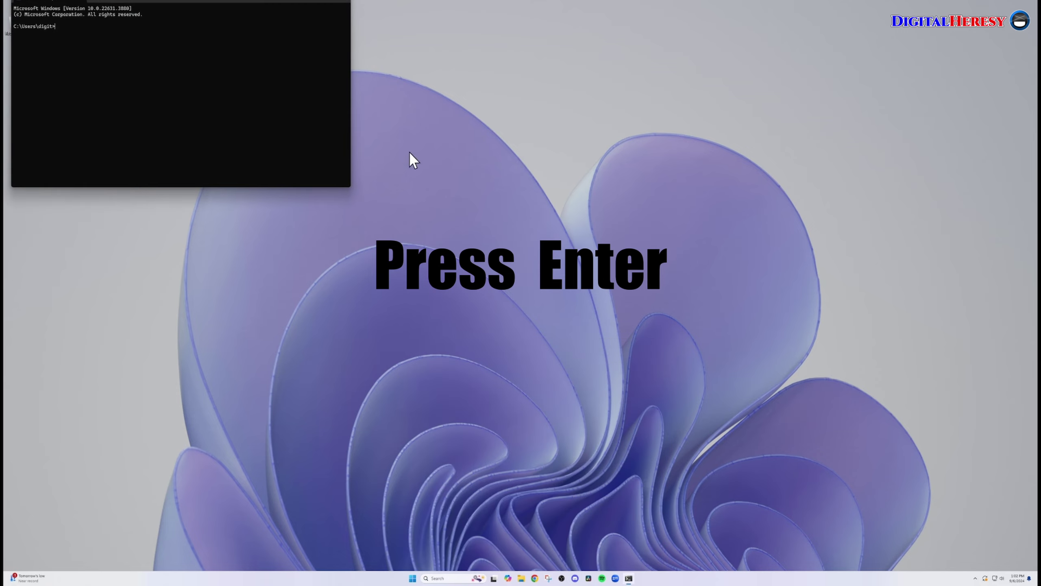
left_click(344, 2)
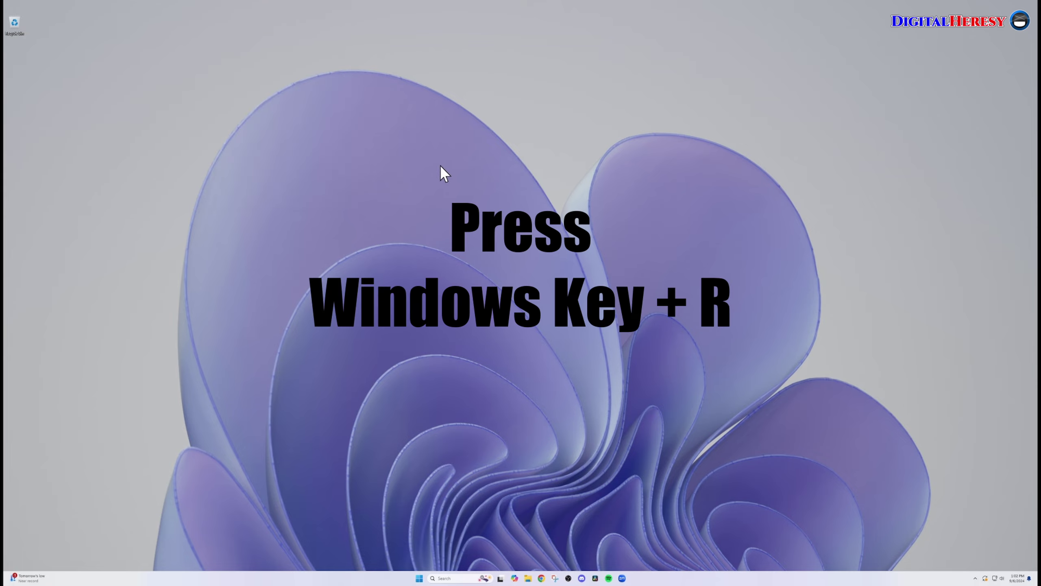
Launch cmd.exe through the Run dialog, moved to the middle of the desktop, and close the resulting window.
key("super+r")
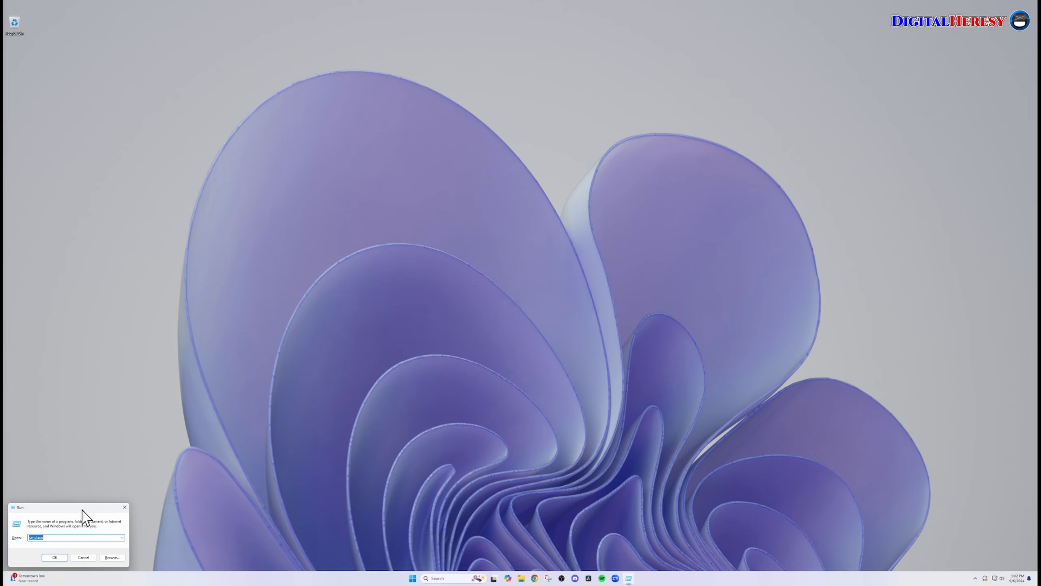
left_click_drag(103, 509, 508, 319)
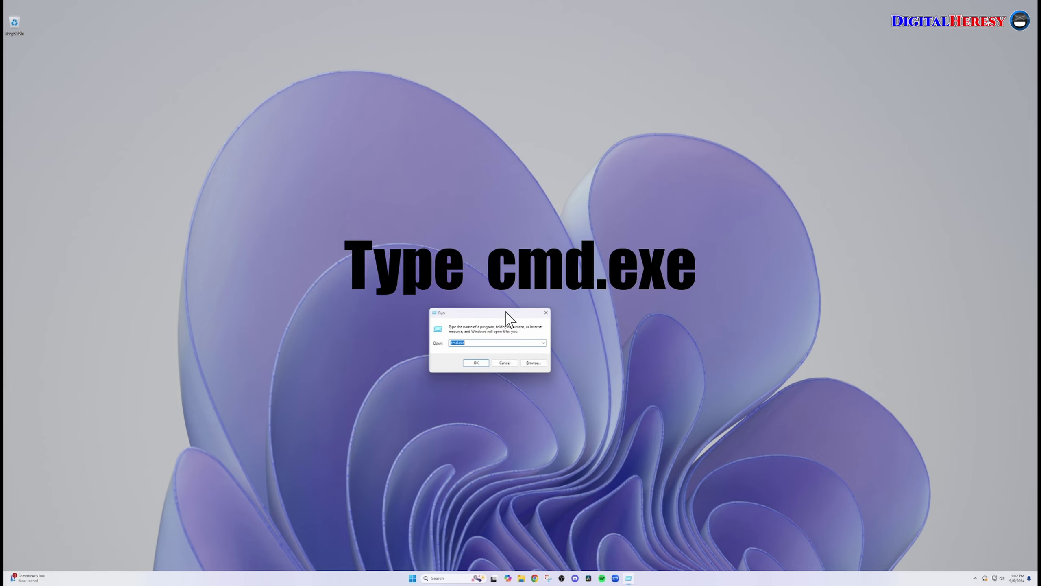
type("cmd.exe")
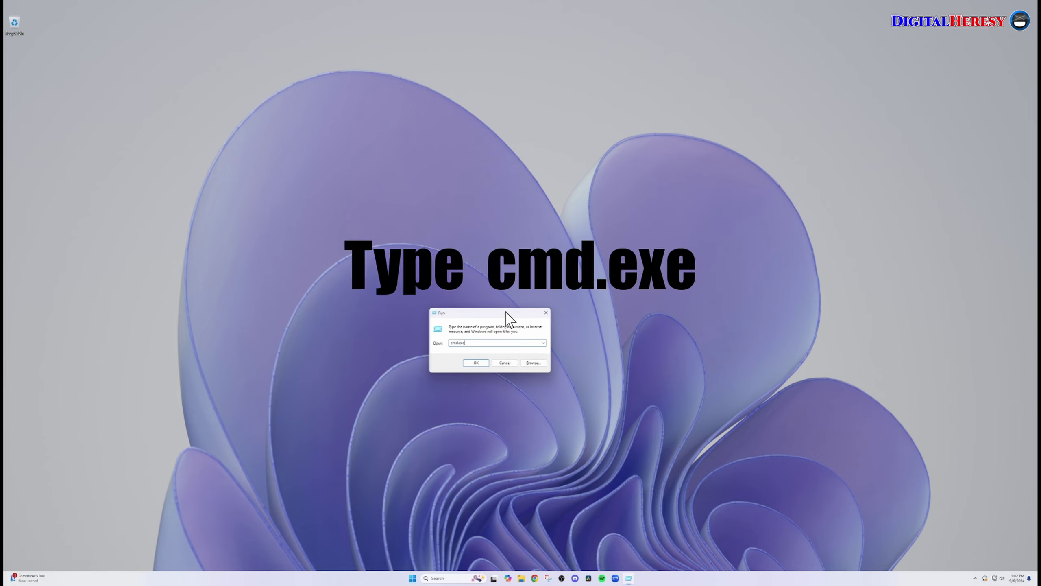
left_click(479, 363)
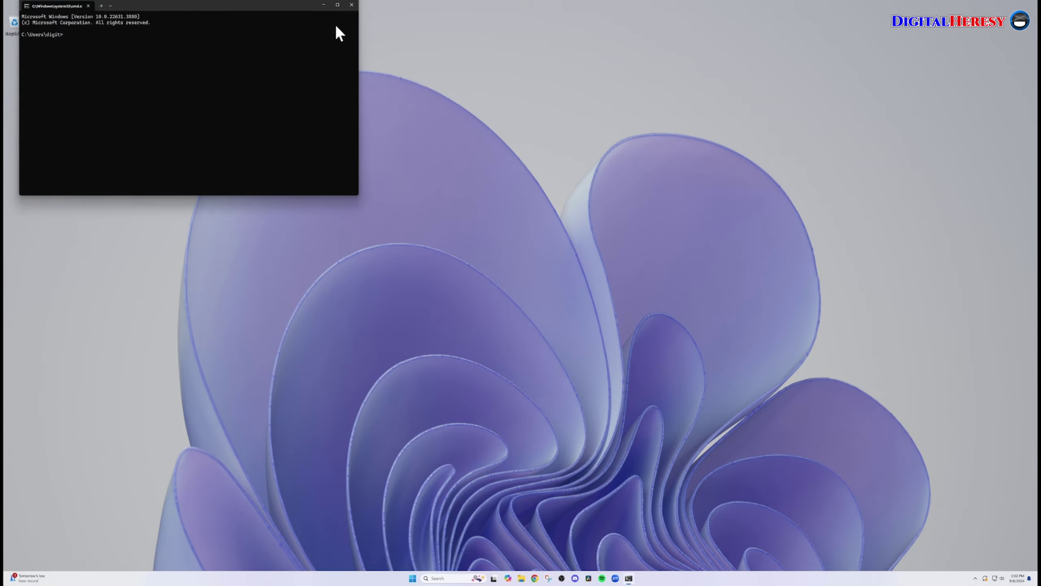
left_click(351, 5)
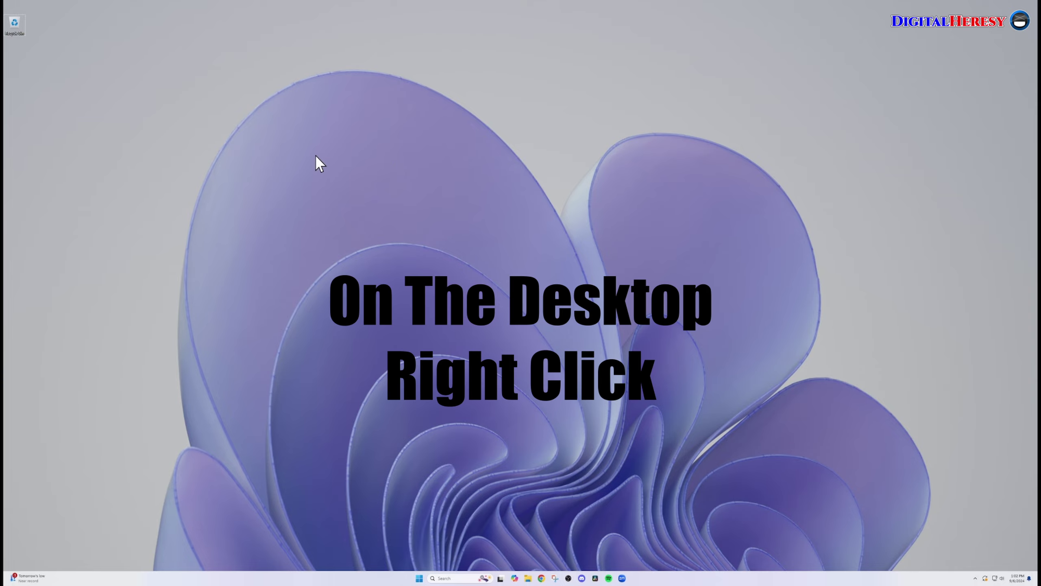
Create a desktop shortcut for cmd.exe, keeping the suggested name.
right_click(346, 136)
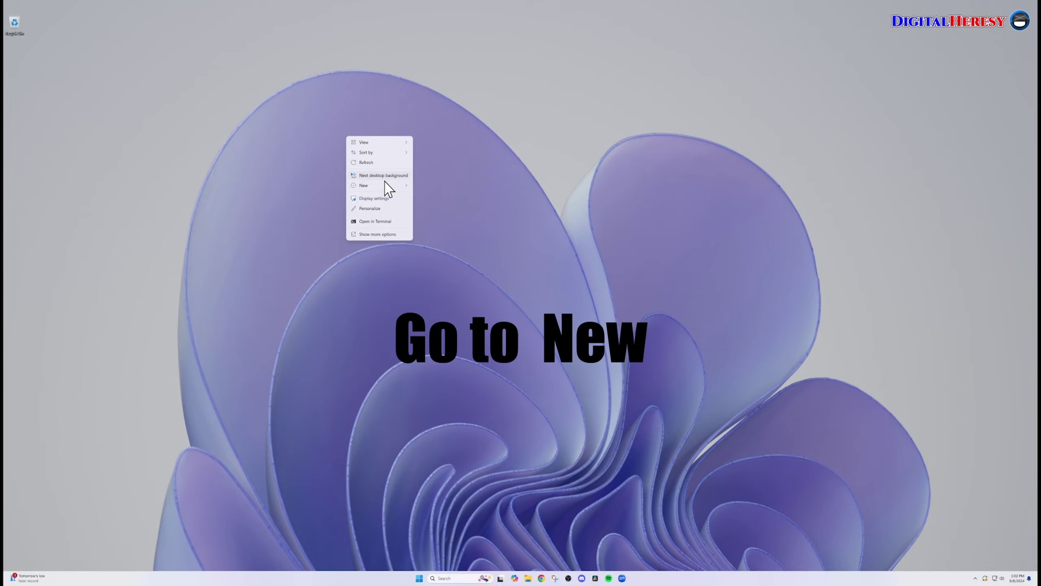
mouse_move(386, 185)
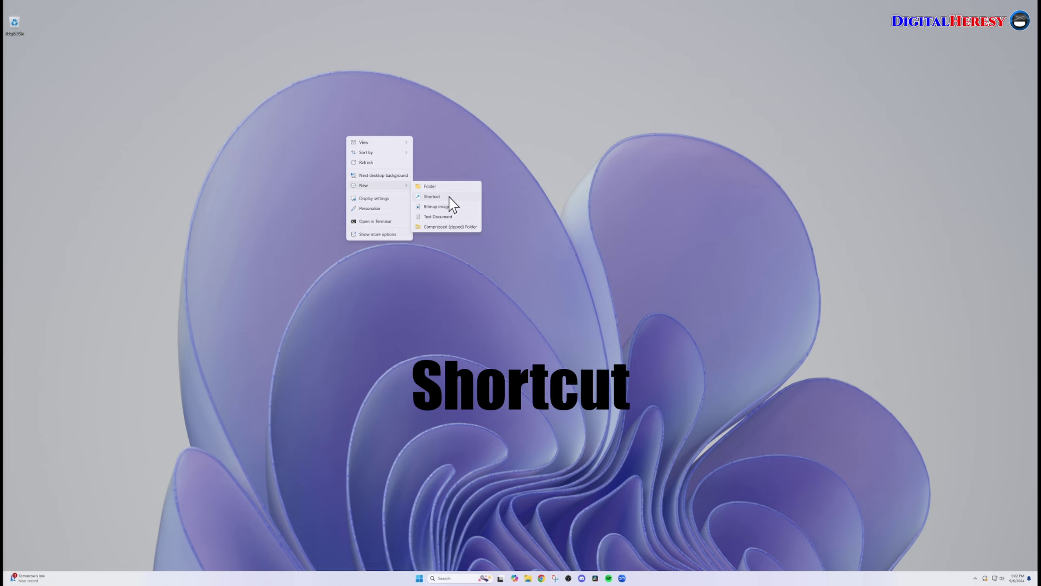
left_click(449, 185)
type("cmd.exe")
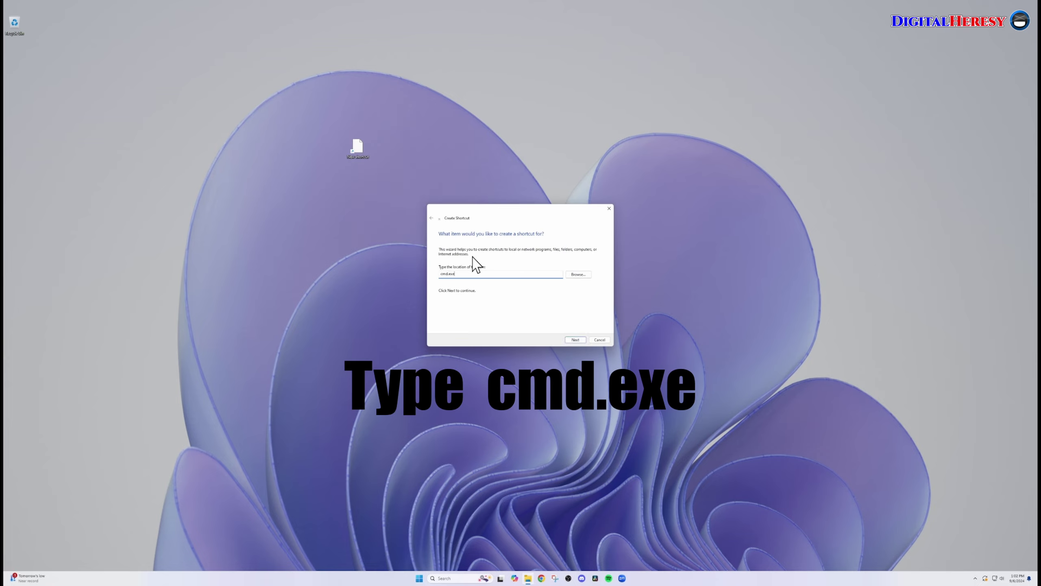
left_click(577, 340)
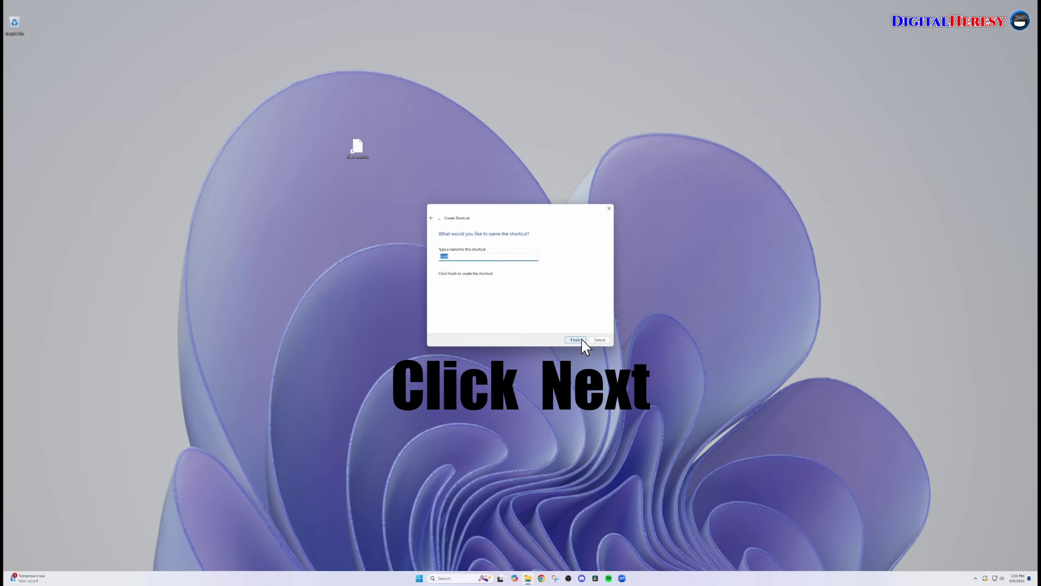
left_click(575, 340)
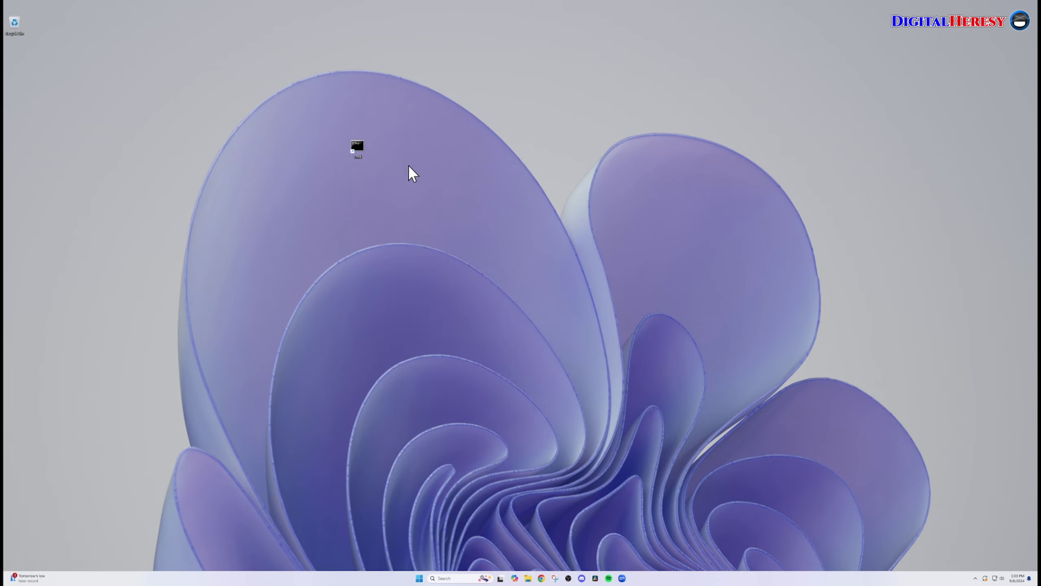
Place the new cmd shortcut below the Recycle Bin and test it by opening and closing Command Prompt.
left_click_drag(359, 154, 16, 58)
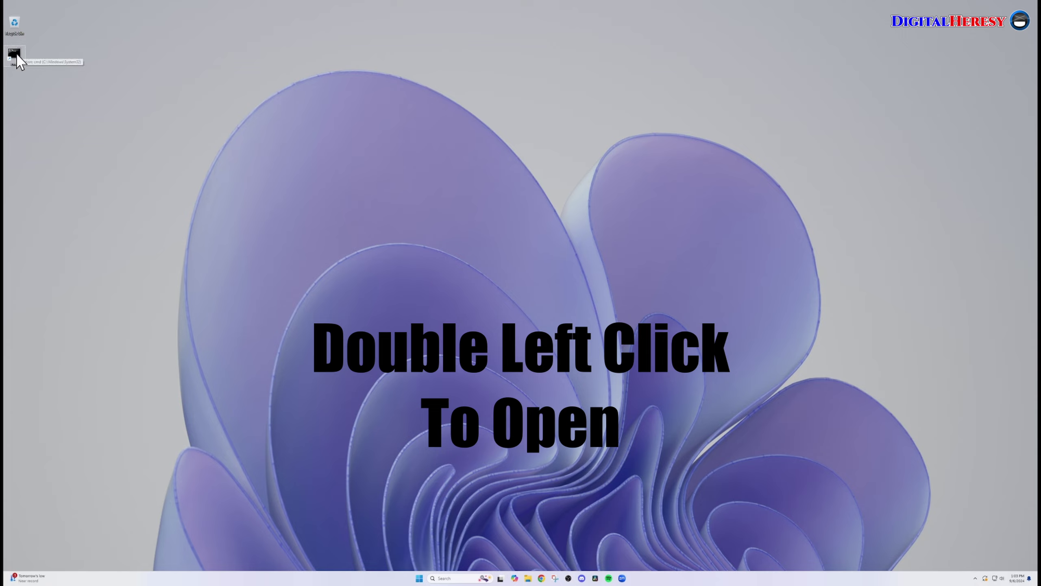
double_click(17, 57)
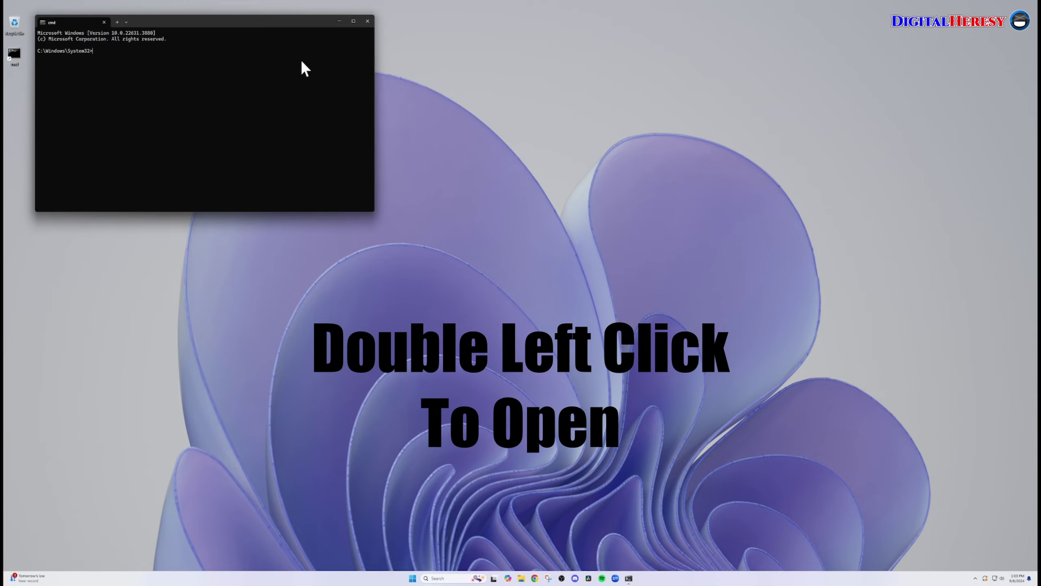
left_click(366, 20)
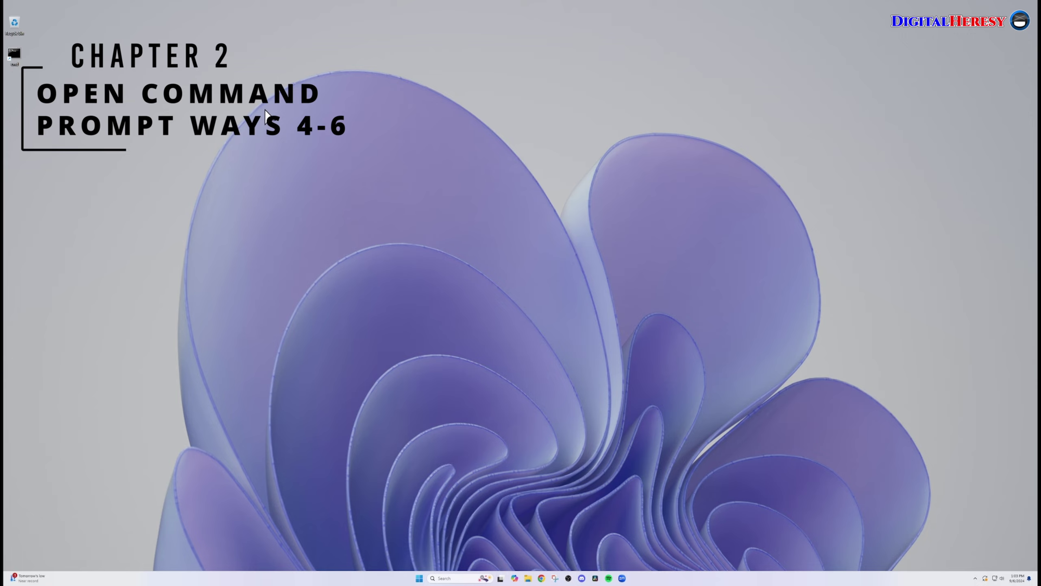
Search for "cmd" and pin Command Prompt to both Start and the taskbar.
left_click(423, 576)
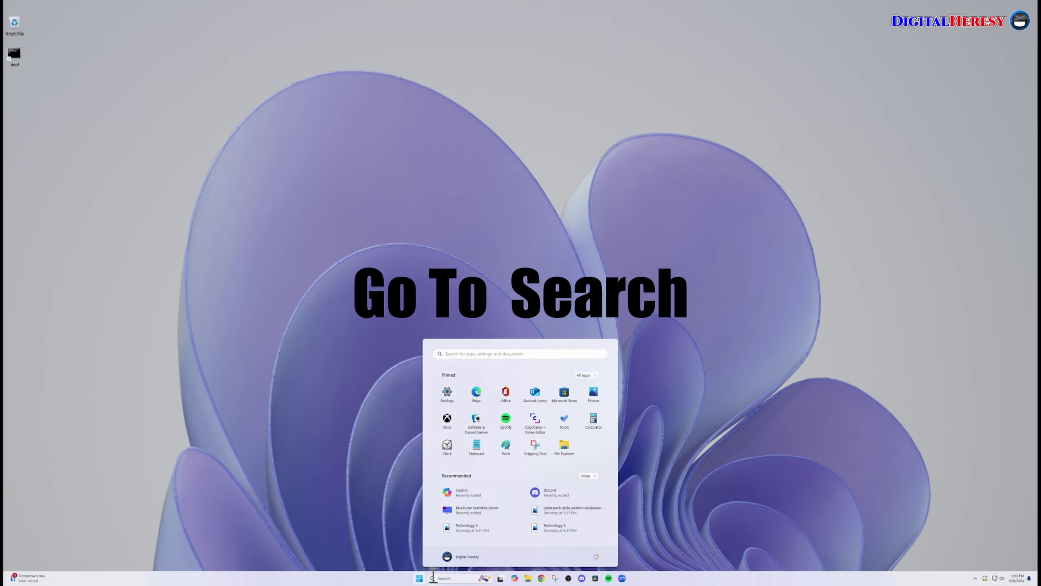
type("cmd")
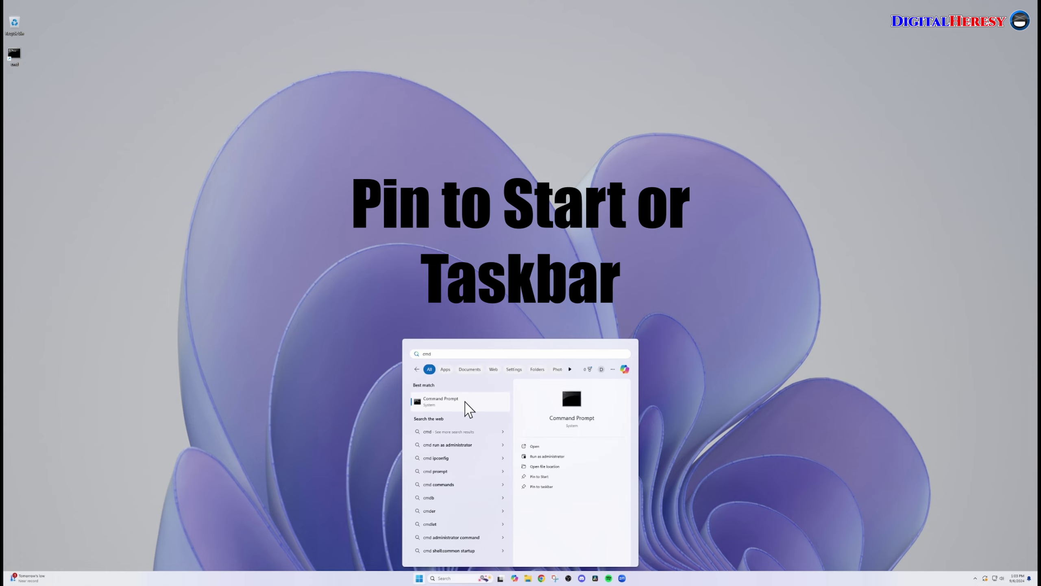
right_click(464, 401)
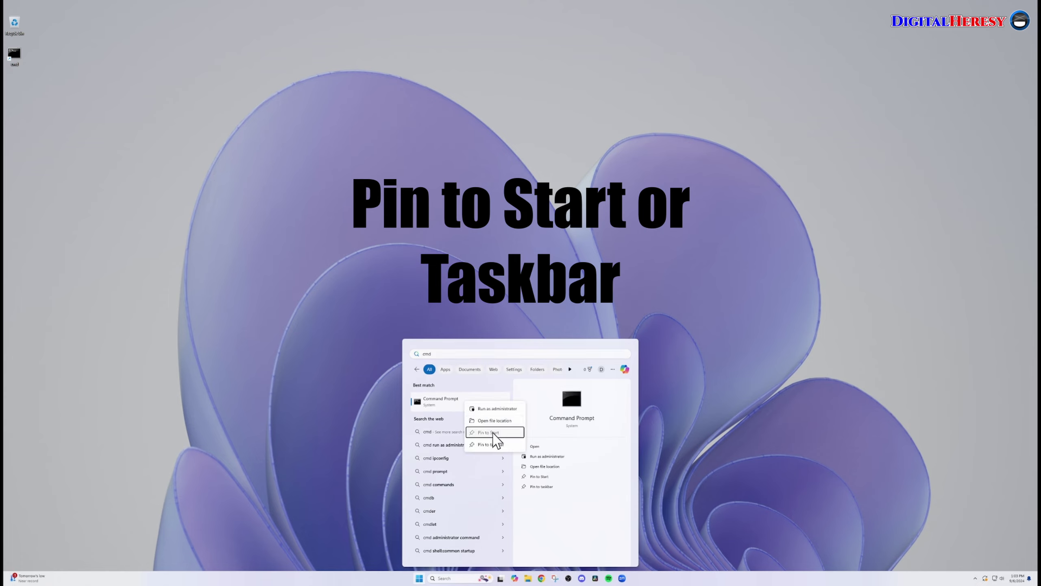
left_click(491, 432)
right_click(476, 403)
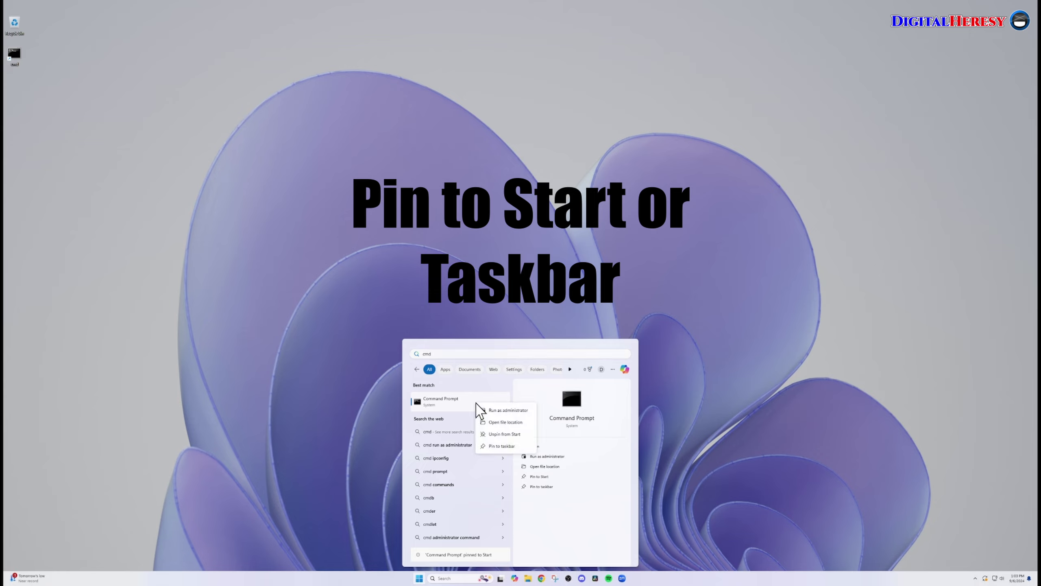
left_click(494, 447)
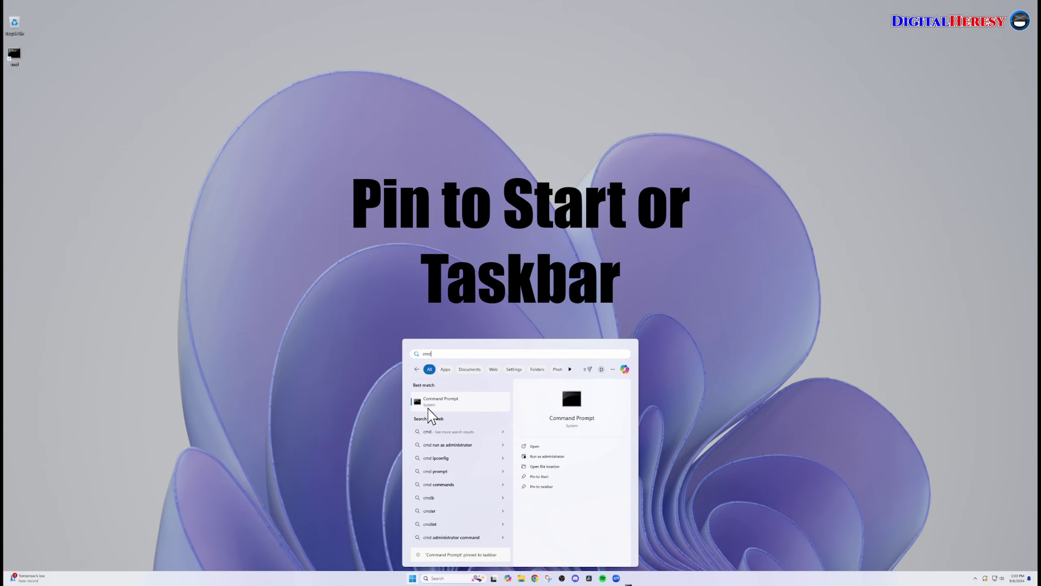
left_click(383, 417)
Unpin Solitaire & Casual Games from Start.
left_click(413, 579)
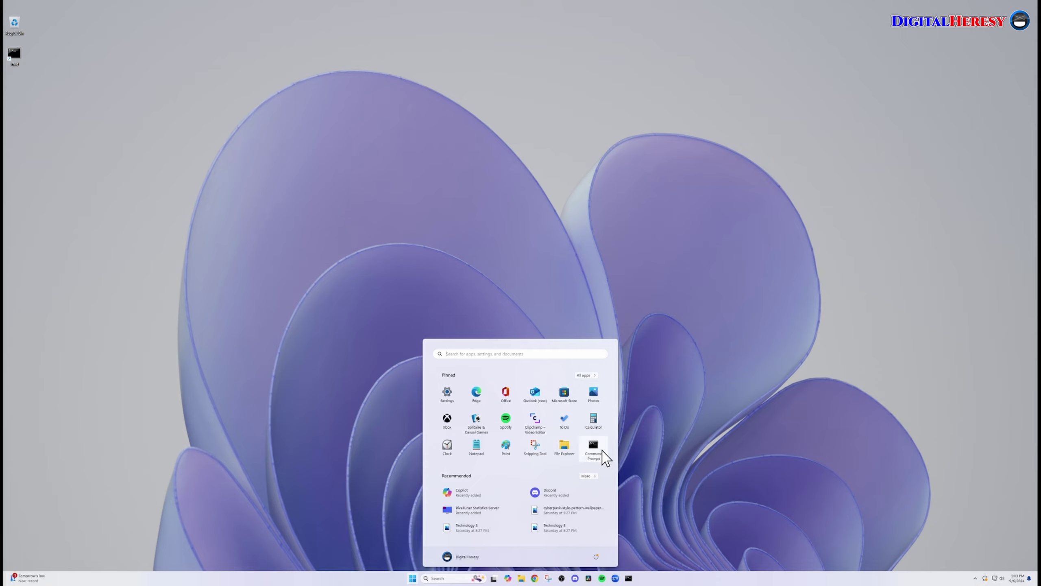
right_click(479, 421)
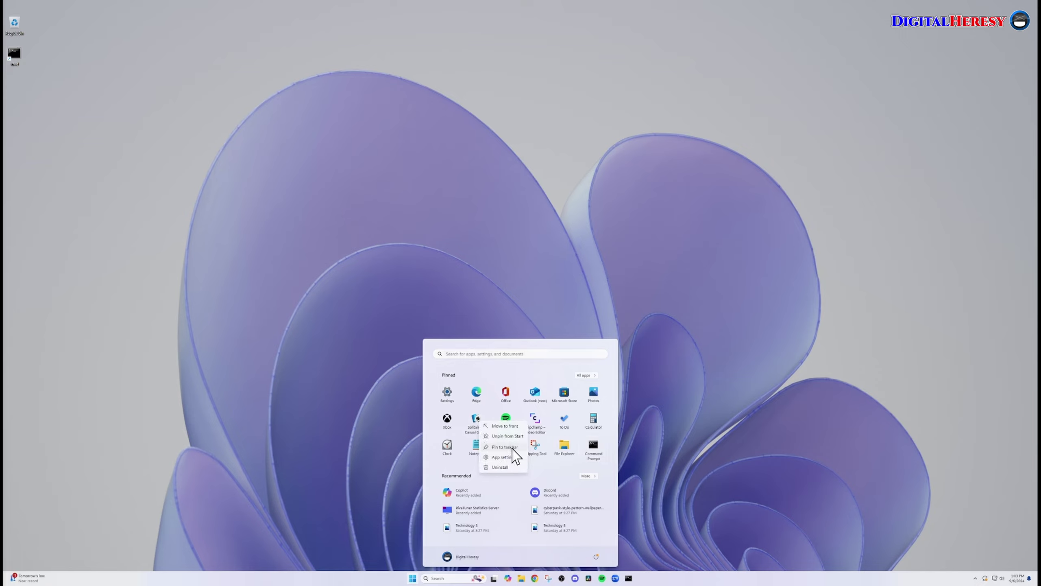
left_click(515, 436)
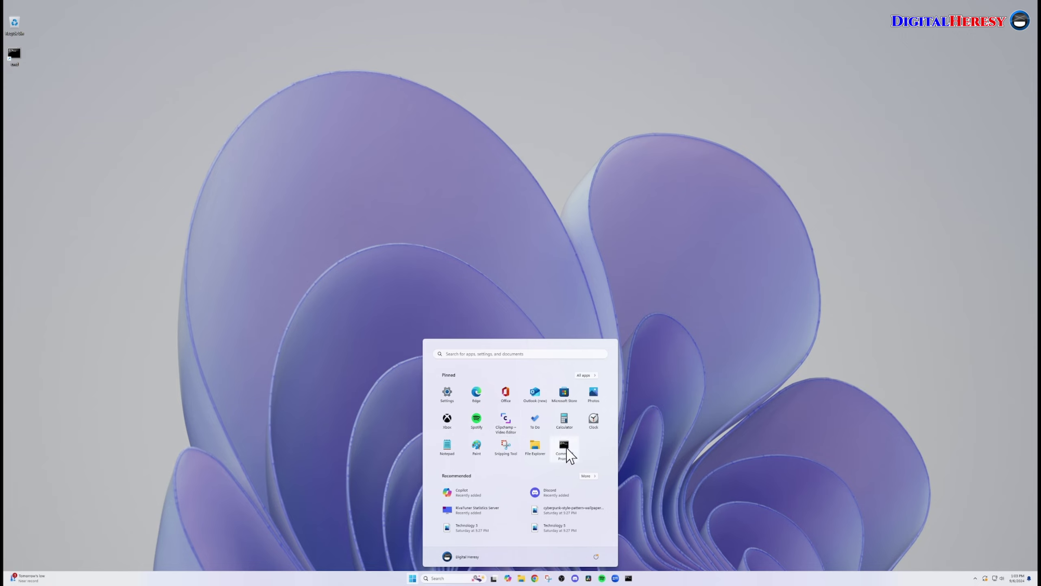
Open and close Command Prompt from its Start pin, and again from its taskbar pin.
left_click(564, 446)
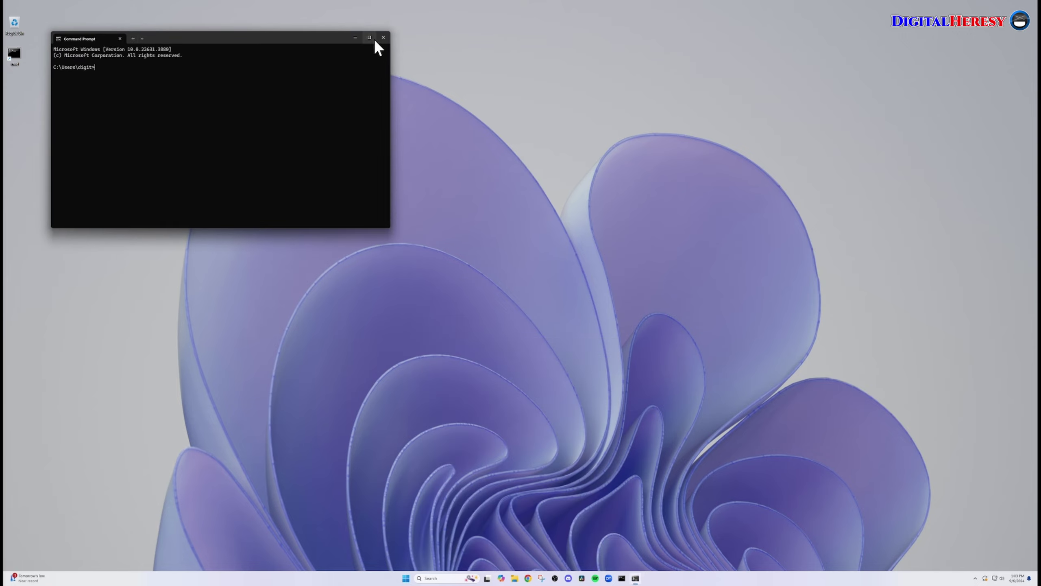
left_click(383, 38)
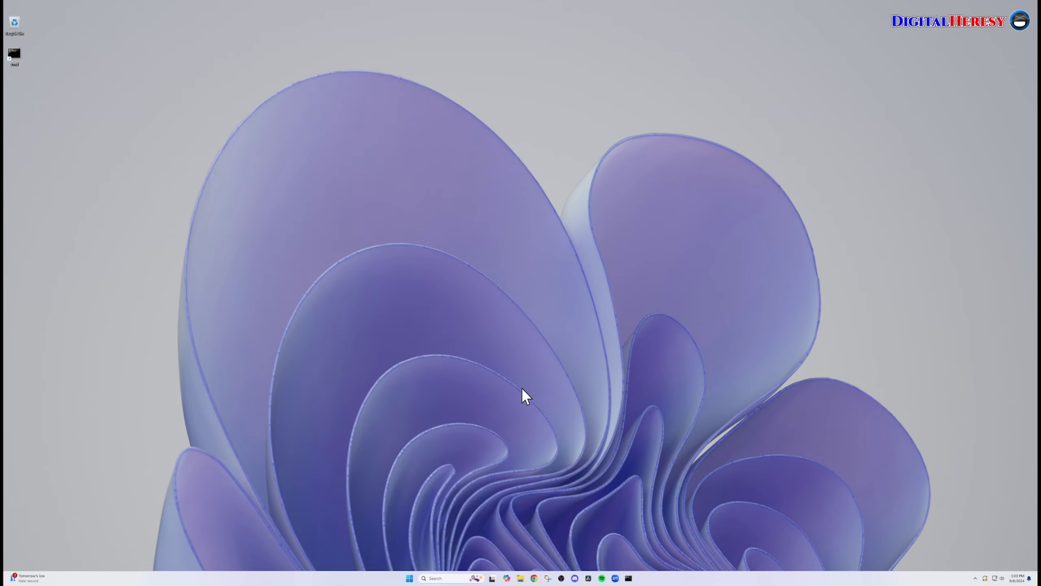
left_click(629, 579)
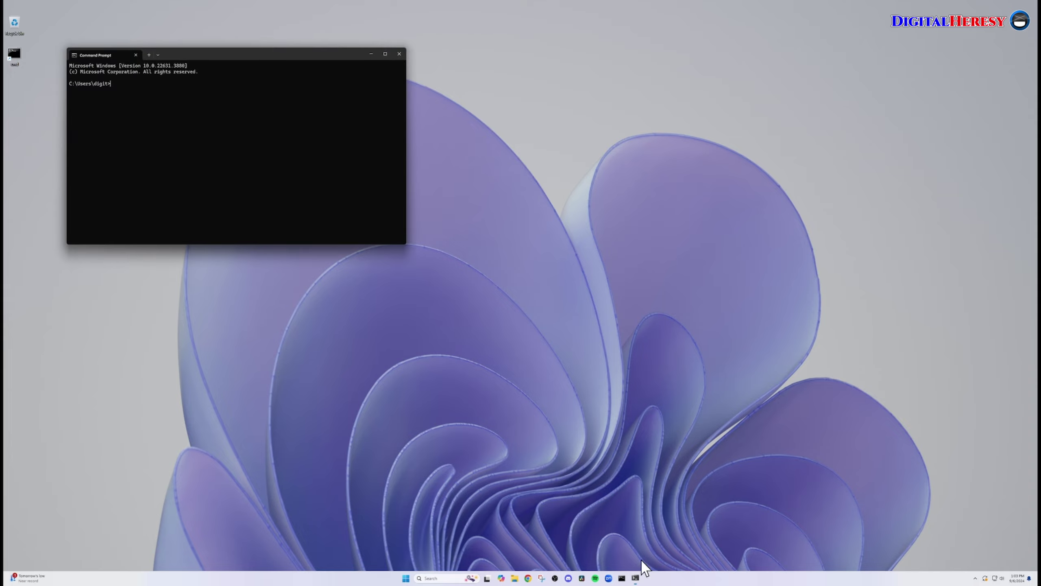
left_click(399, 54)
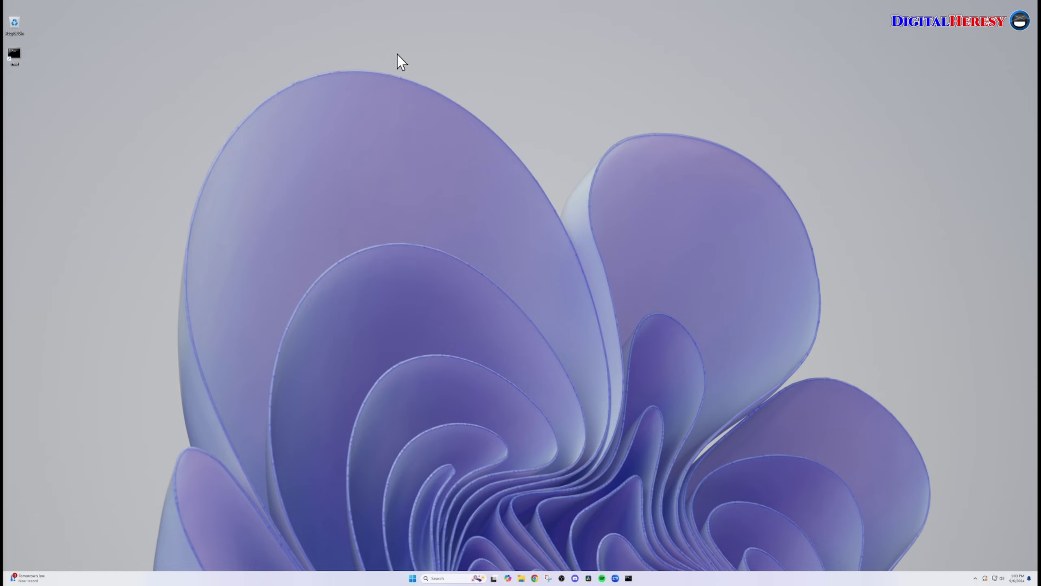
Open Windows Tools from the full list of installed apps.
left_click(412, 579)
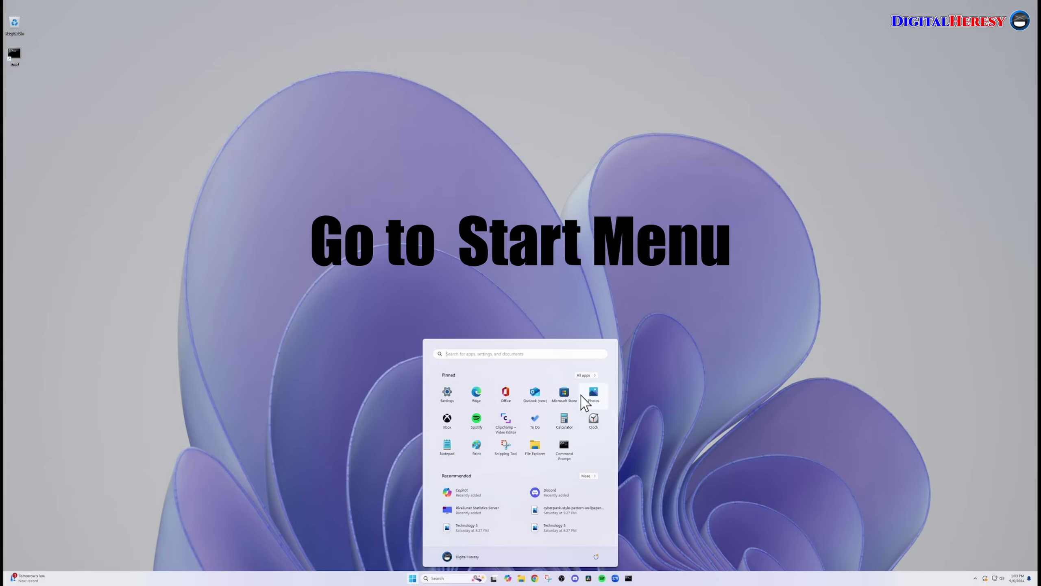
left_click(585, 376)
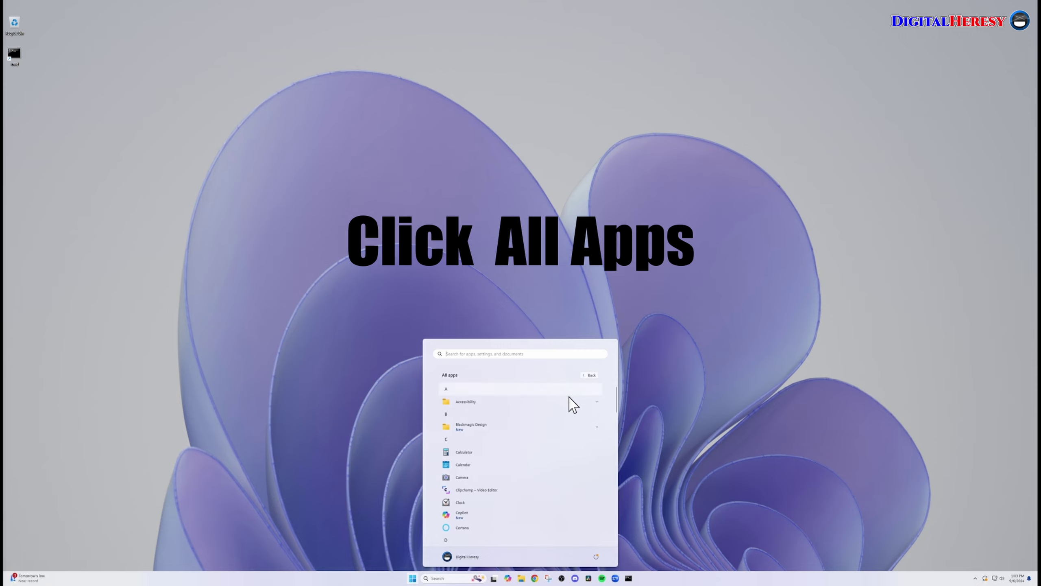
scroll(537, 439, "down", 5)
scroll(537, 439, "down", 8)
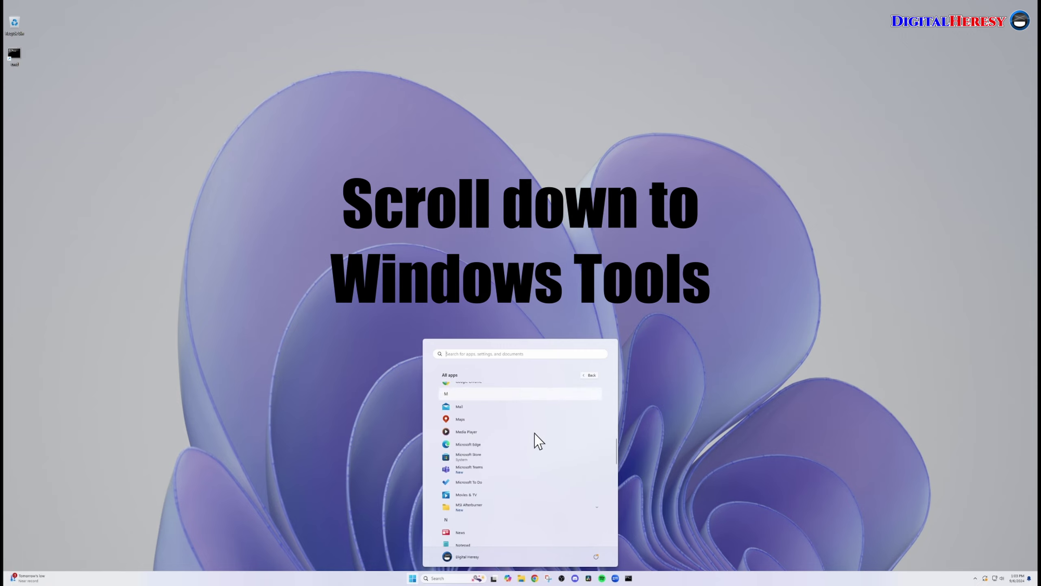
scroll(538, 440, "down", 4)
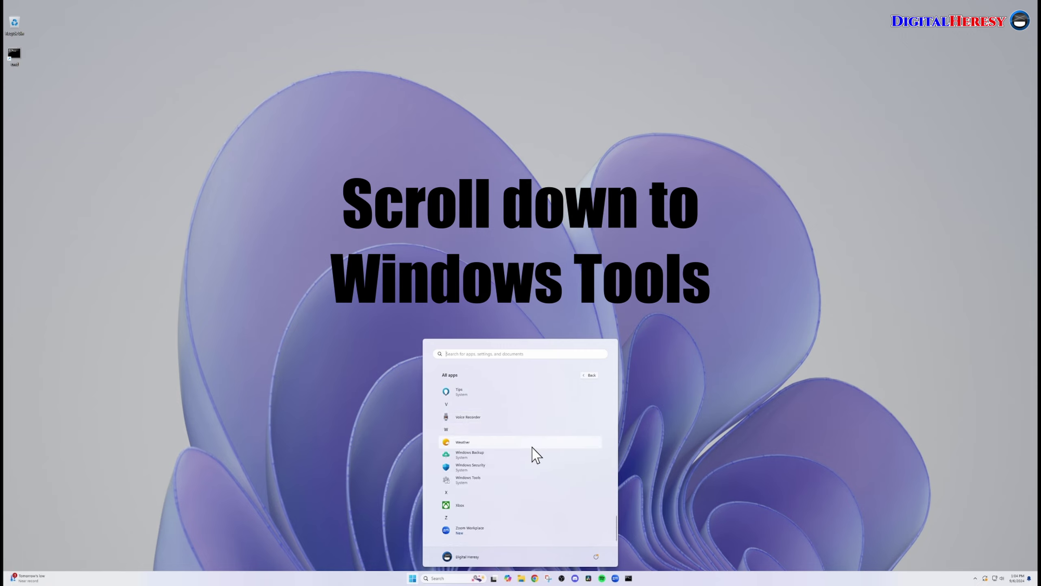
left_click(520, 479)
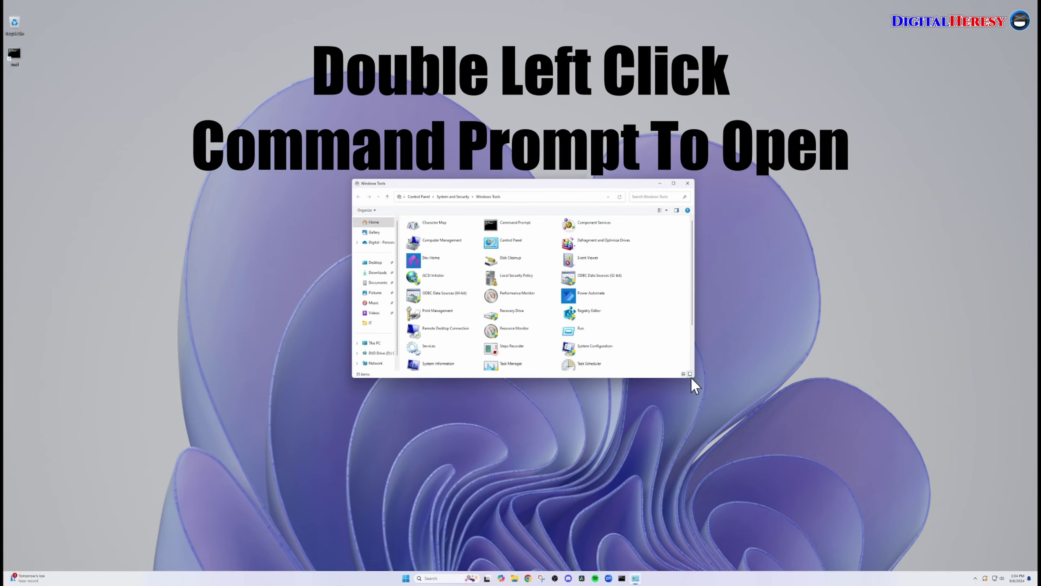
Enlarge the Windows Tools window, launch Command Prompt from it, and close both windows.
left_click_drag(693, 377, 746, 463)
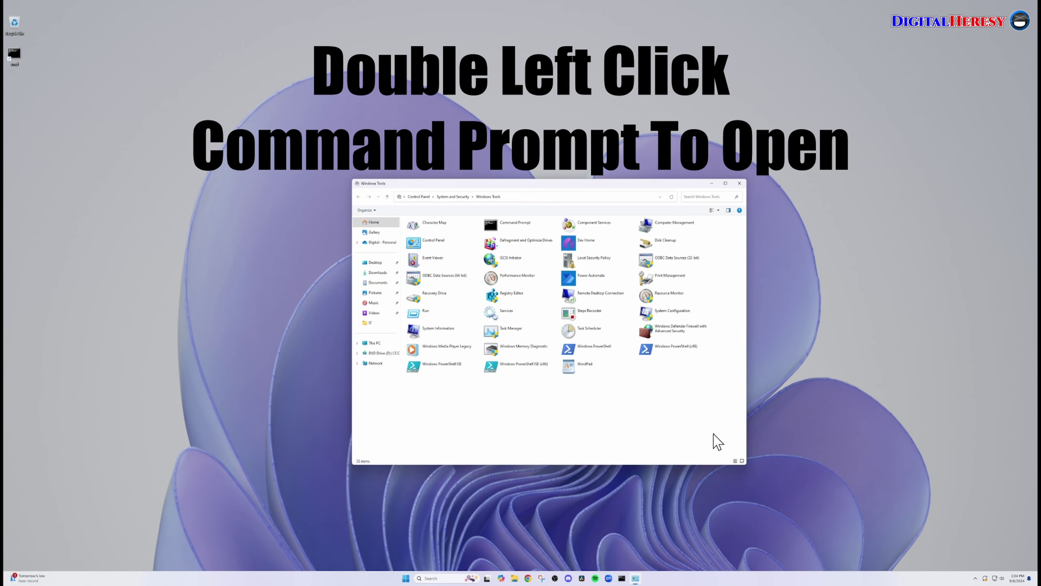
double_click(514, 227)
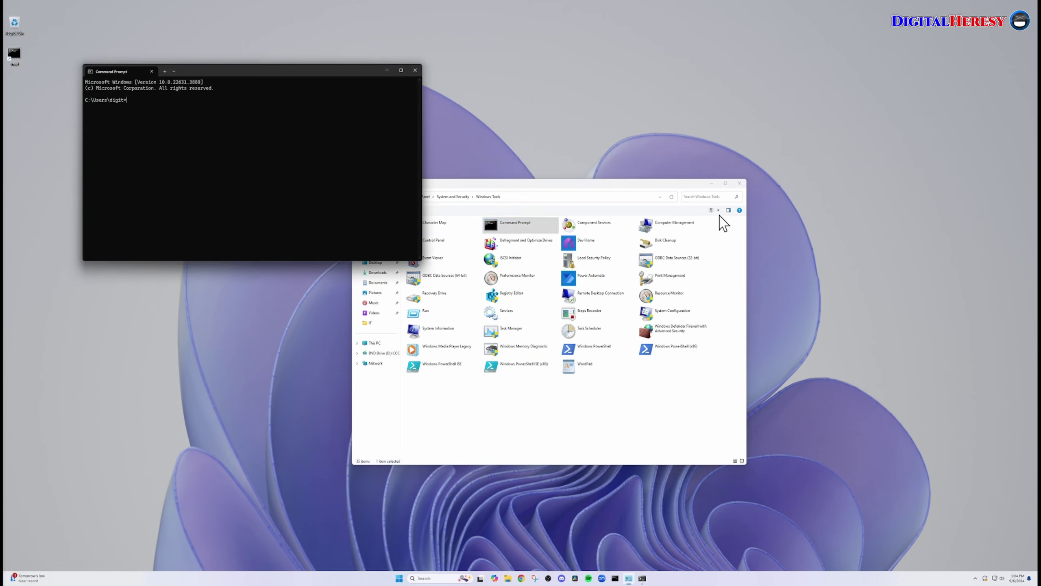
left_click(738, 183)
left_click(415, 70)
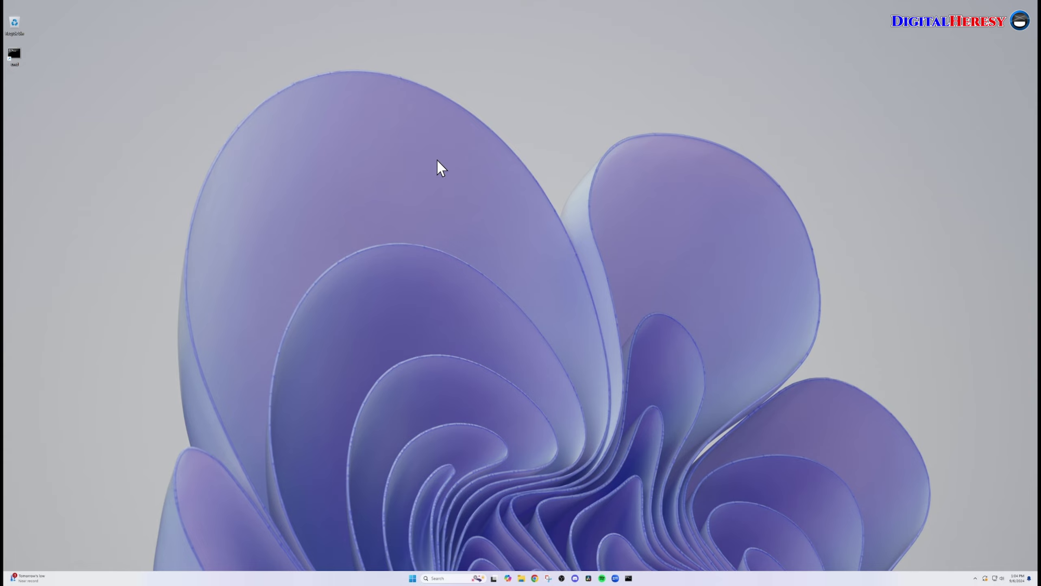
Launch Command Prompt by entering "cmd" as the location in File Explorer, and close both windows.
left_click(523, 578)
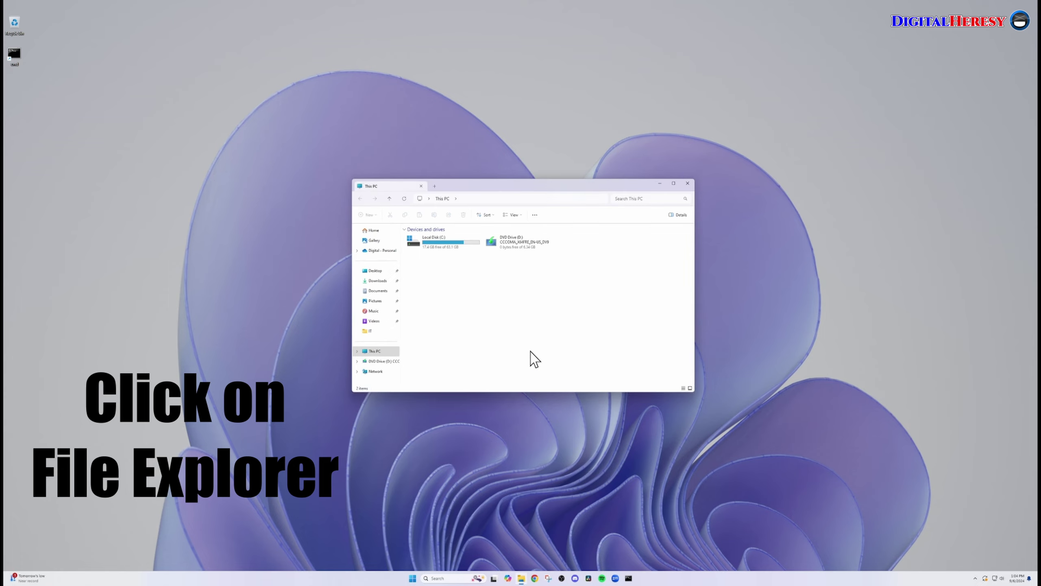
left_click(527, 198)
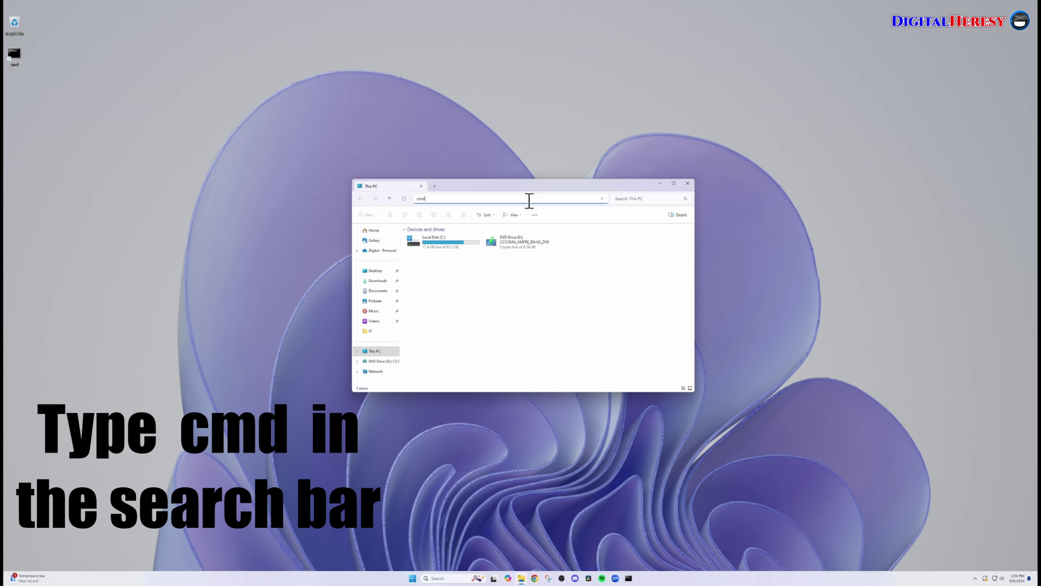
key("Return")
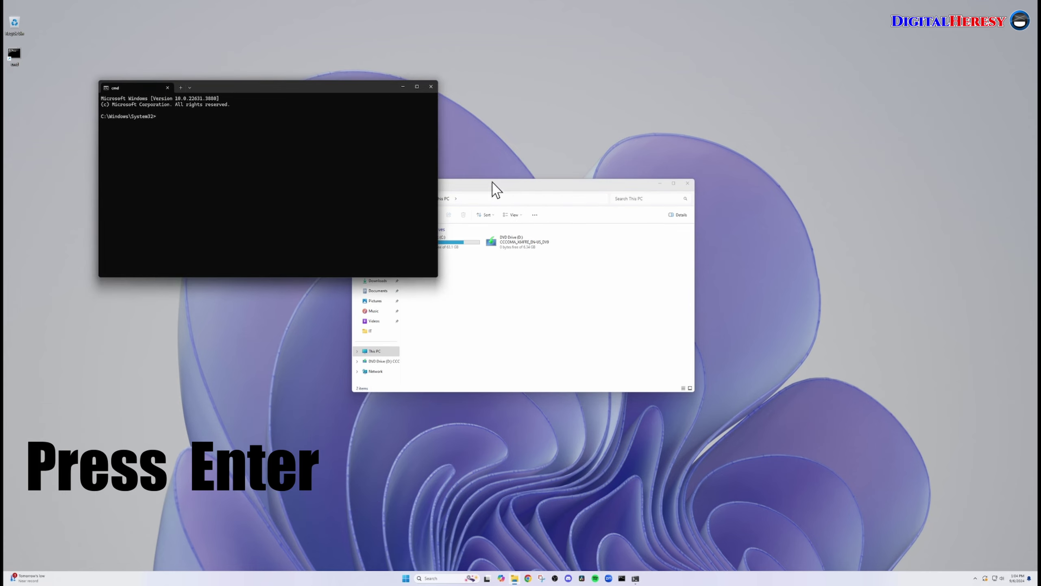
left_click(431, 87)
left_click(686, 184)
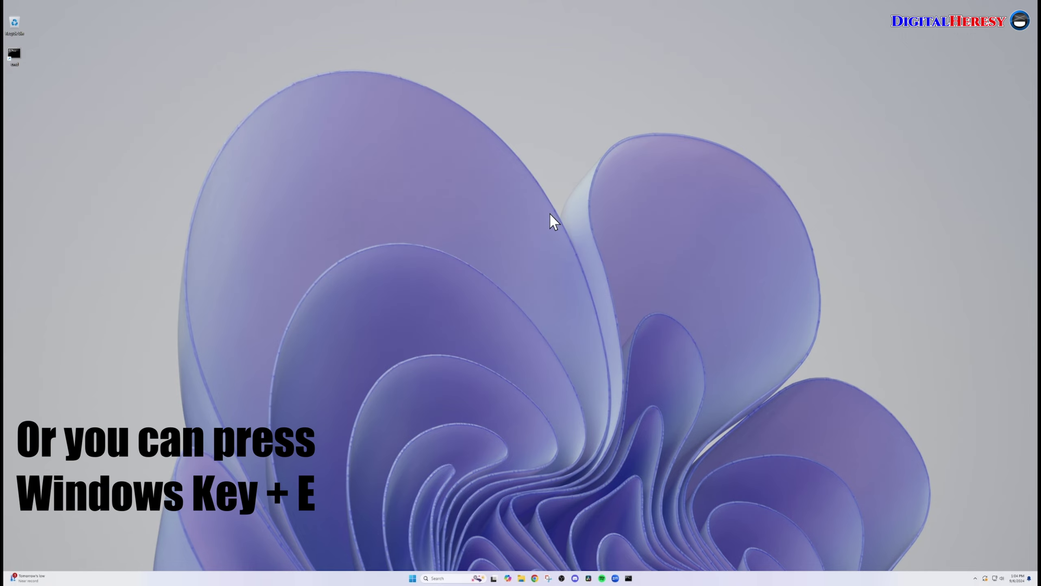
Reopen File Explorer, run "cmd" from its path field again, and close Command Prompt and File Explorer.
key("super+e")
left_click(526, 199)
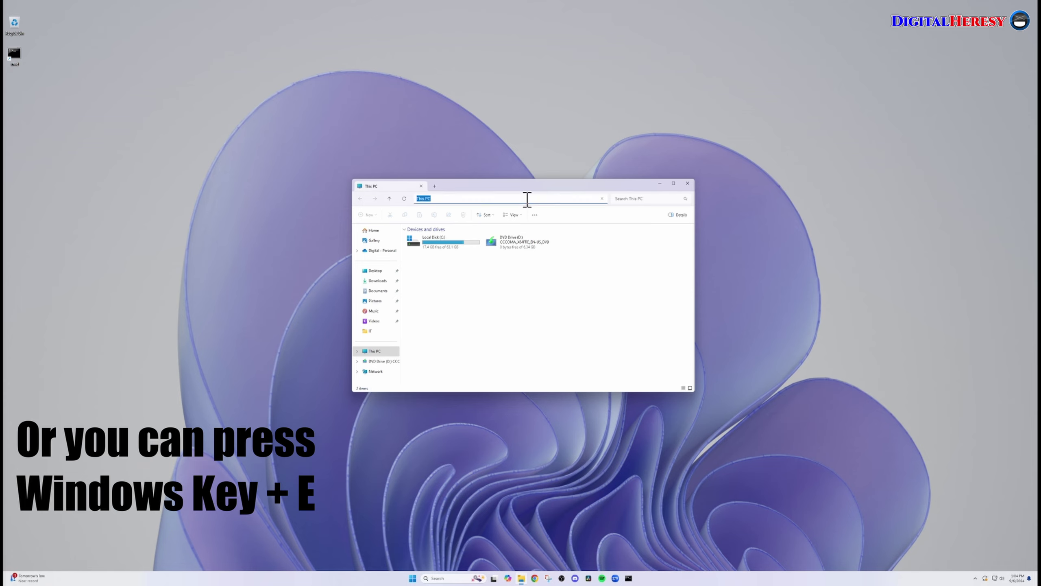
key("Return")
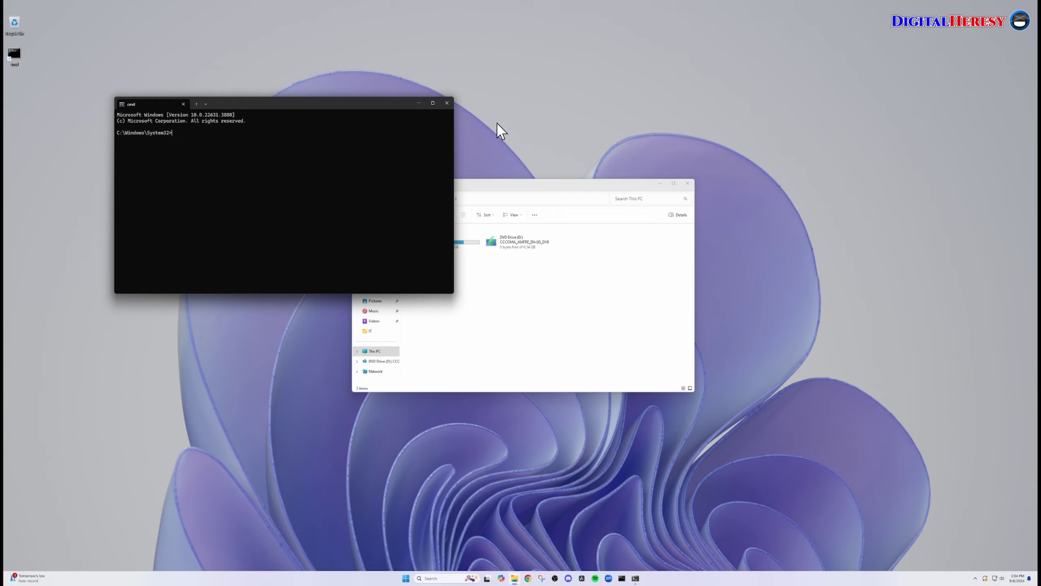
left_click(449, 103)
left_click(687, 185)
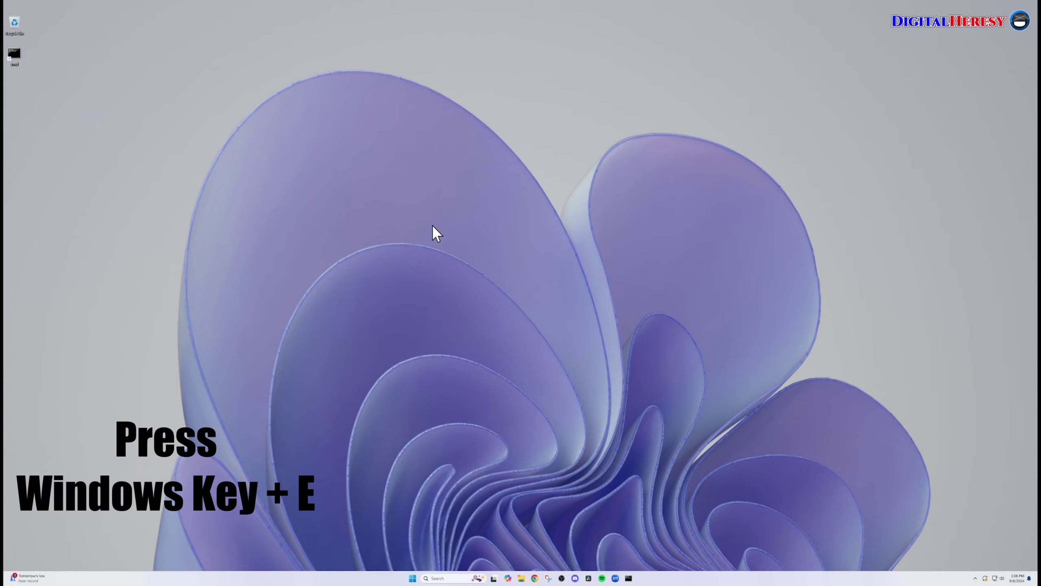
Open the folder C:\Windows\System32 in File Explorer and enlarge the window upward and outward.
key("super+e")
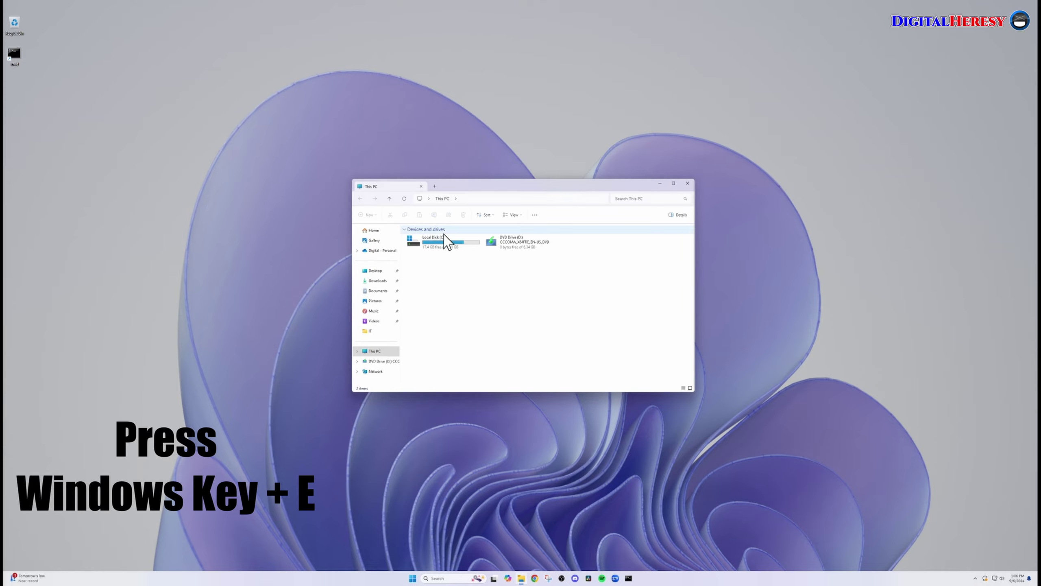
left_click(473, 198)
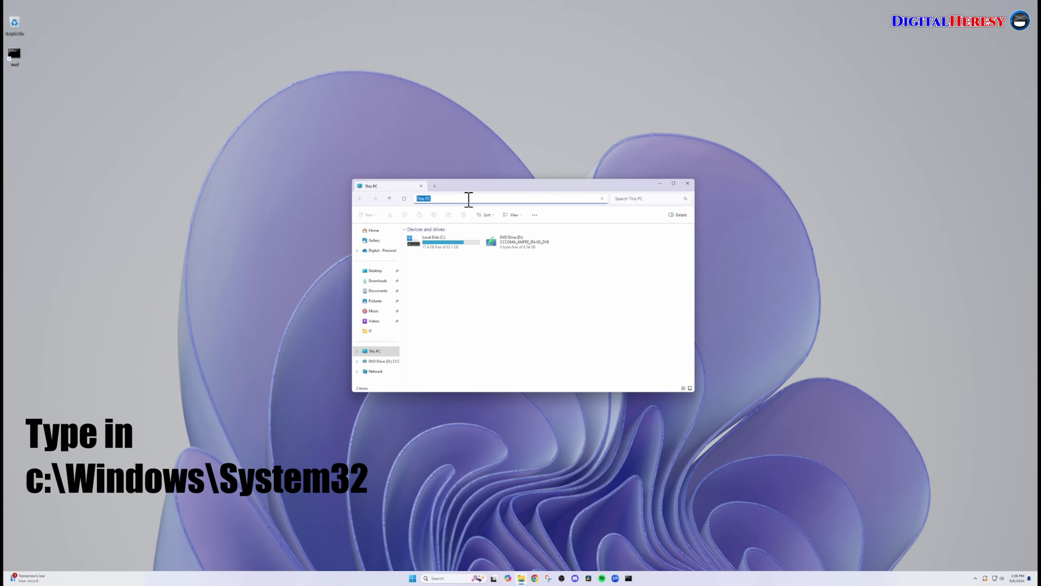
type("C:\\Windows\\System32")
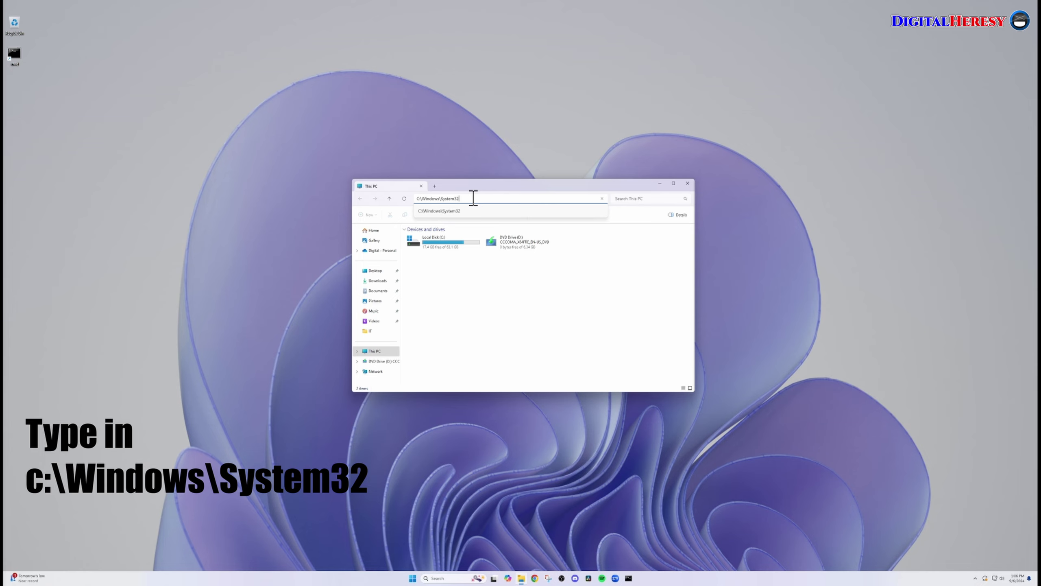
key("Return")
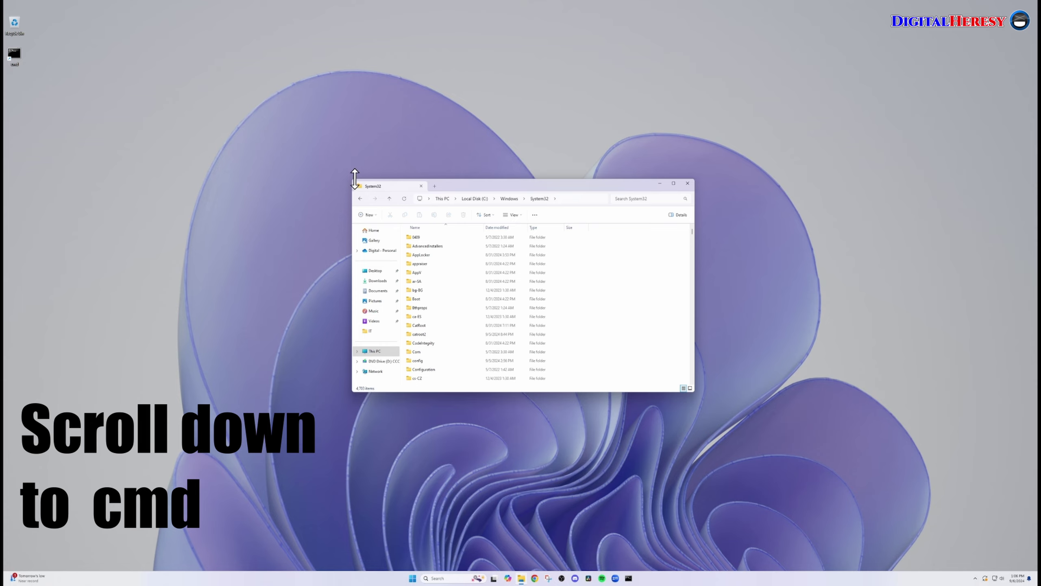
left_click_drag(354, 179, 354, 97)
left_click_drag(352, 140, 243, 140)
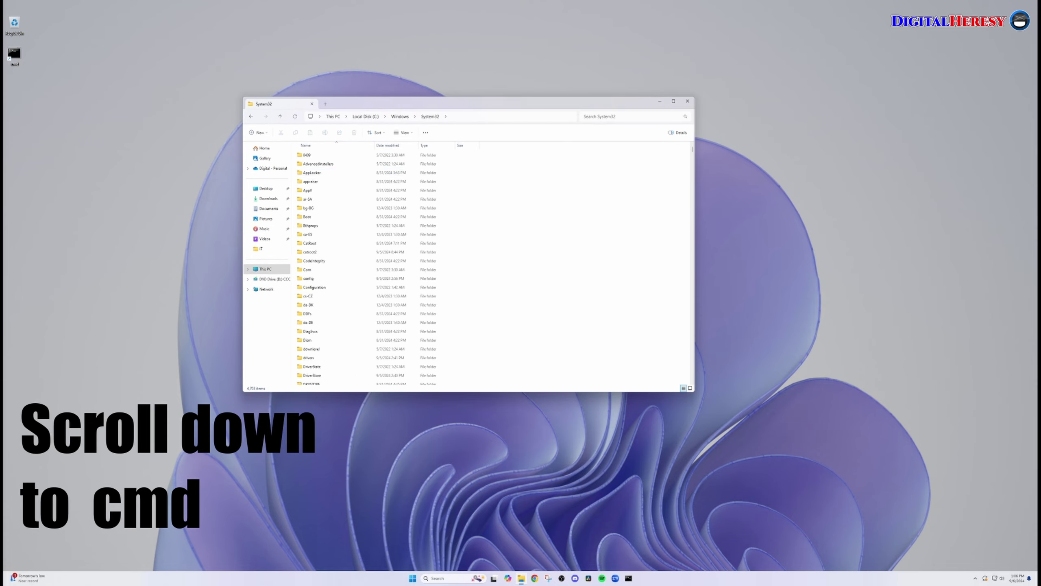
Find and launch the cmd application in the System32 folder, and close Command Prompt and File Explorer.
scroll(693, 160, "down", 20)
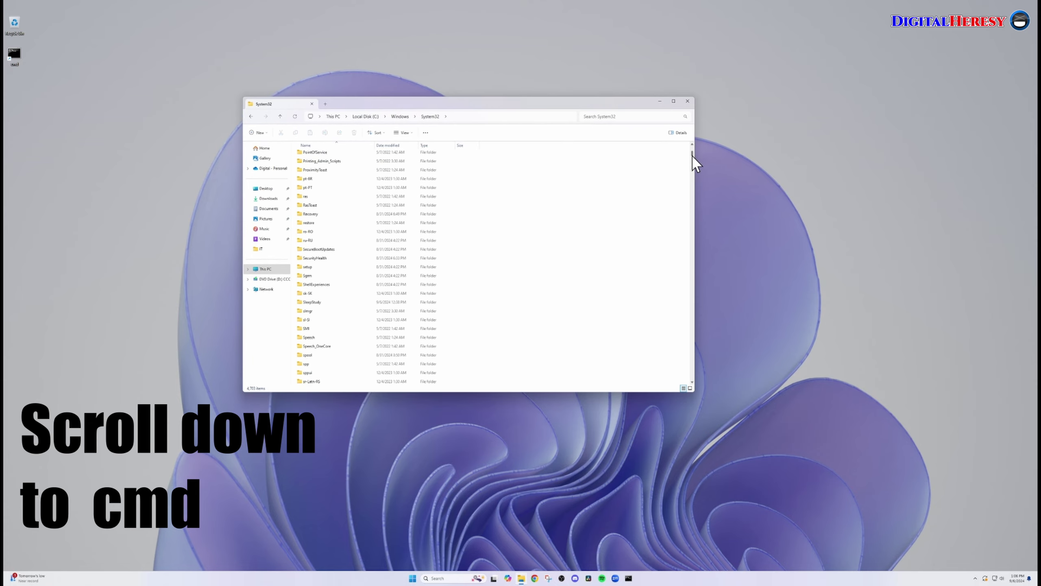
left_click_drag(692, 157, 692, 176)
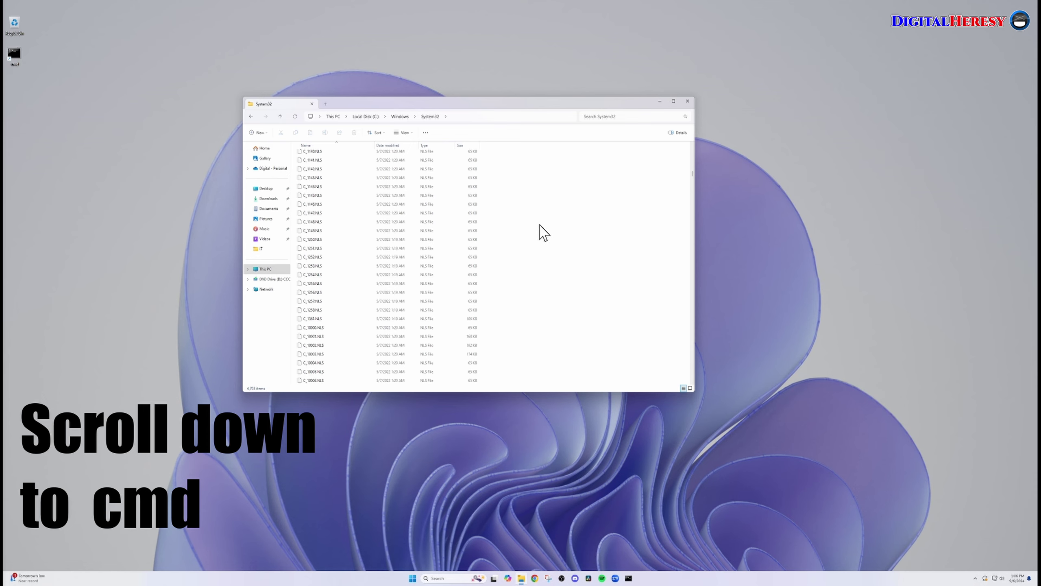
left_click_drag(693, 179, 692, 187)
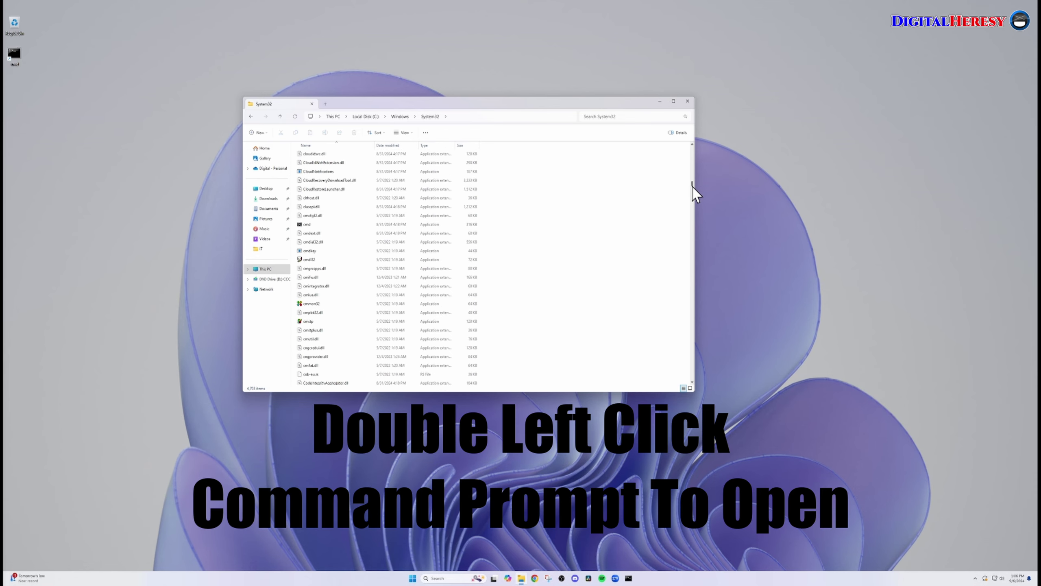
double_click(393, 224)
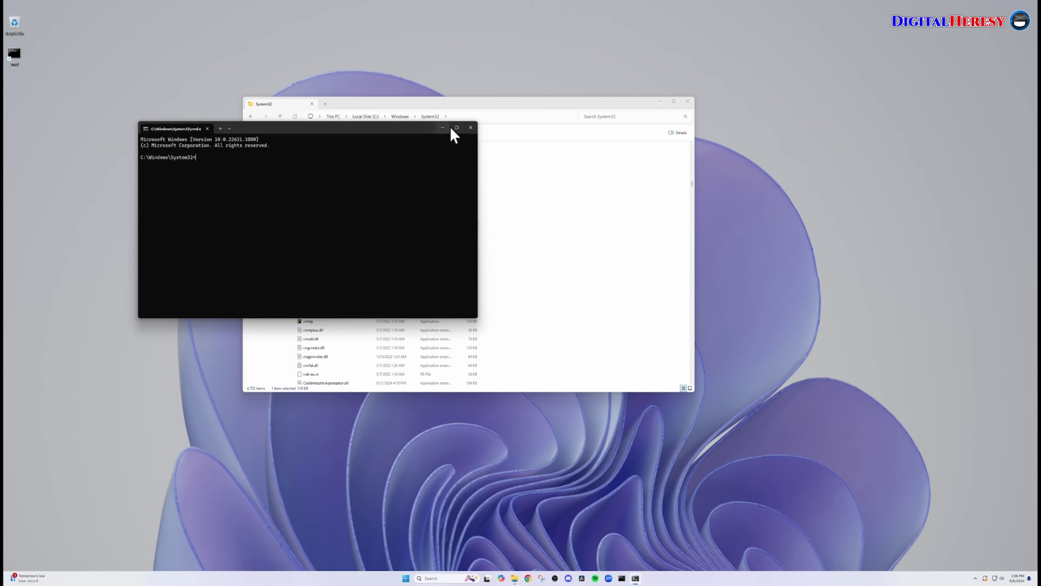
left_click(470, 127)
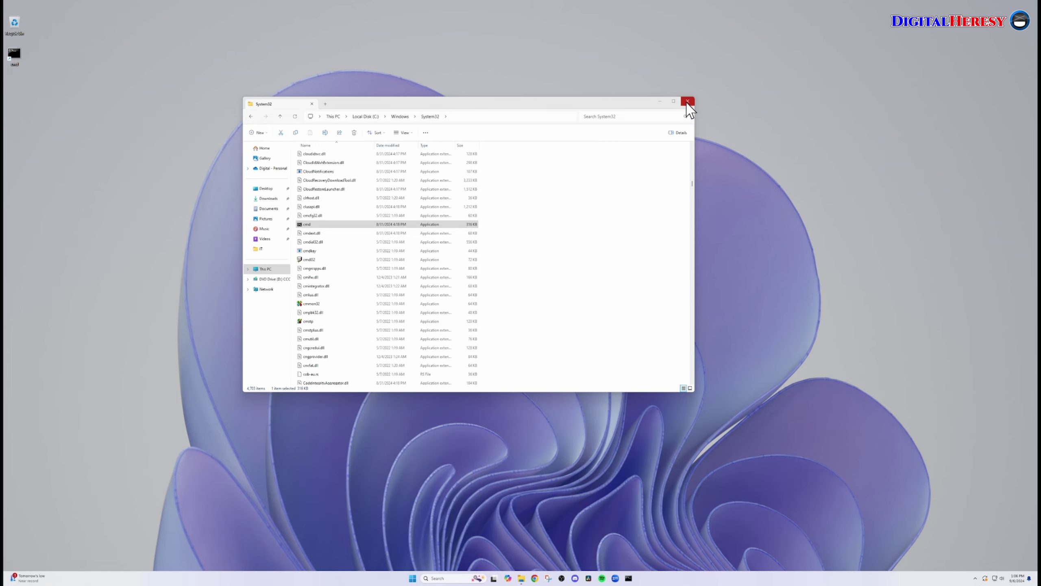
left_click(688, 102)
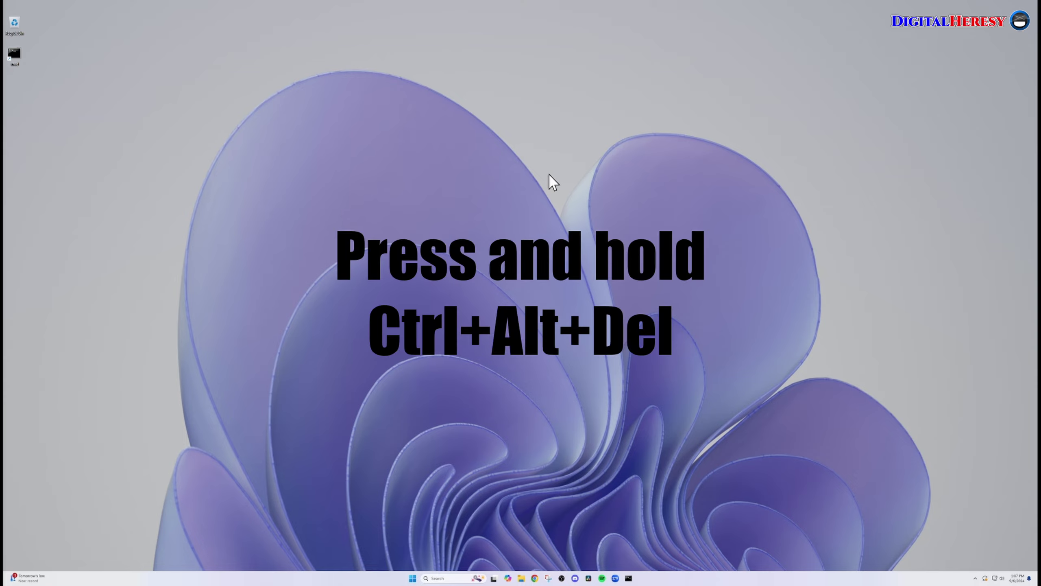
Open Task Manager from the Windows security screen and enlarge its window.
key("alt")
key("ctrl+alt+Delete")
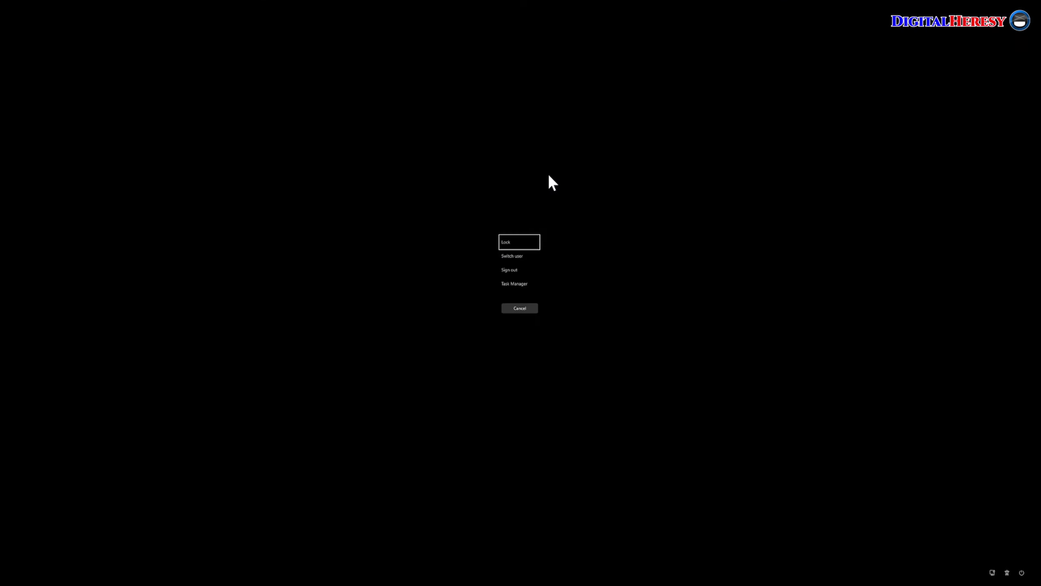
left_click(513, 284)
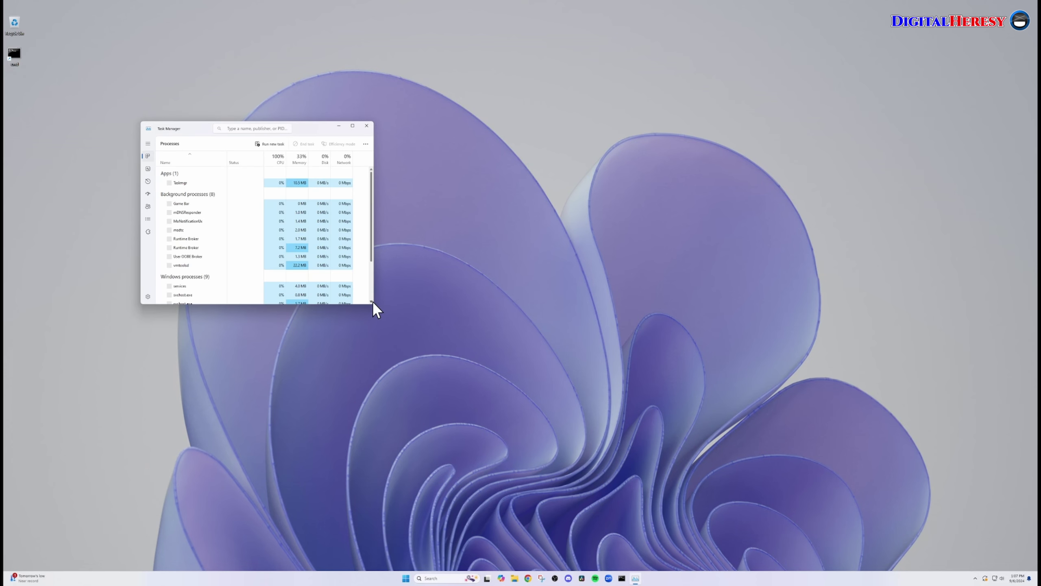
left_click_drag(372, 291, 476, 379)
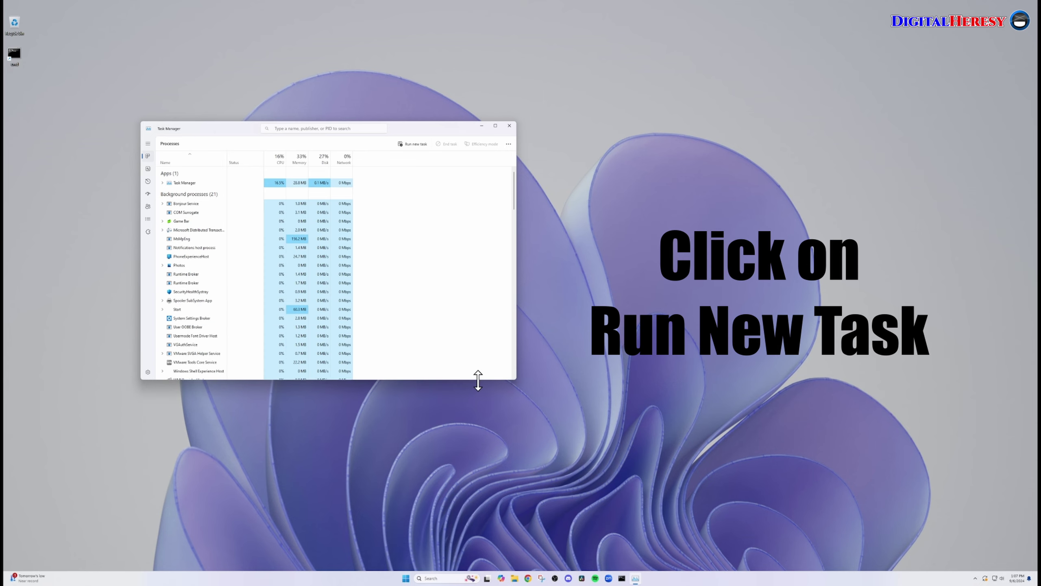
Run "cmd.exe" as a new task from Task Manager and close the Command Prompt window.
left_click(415, 149)
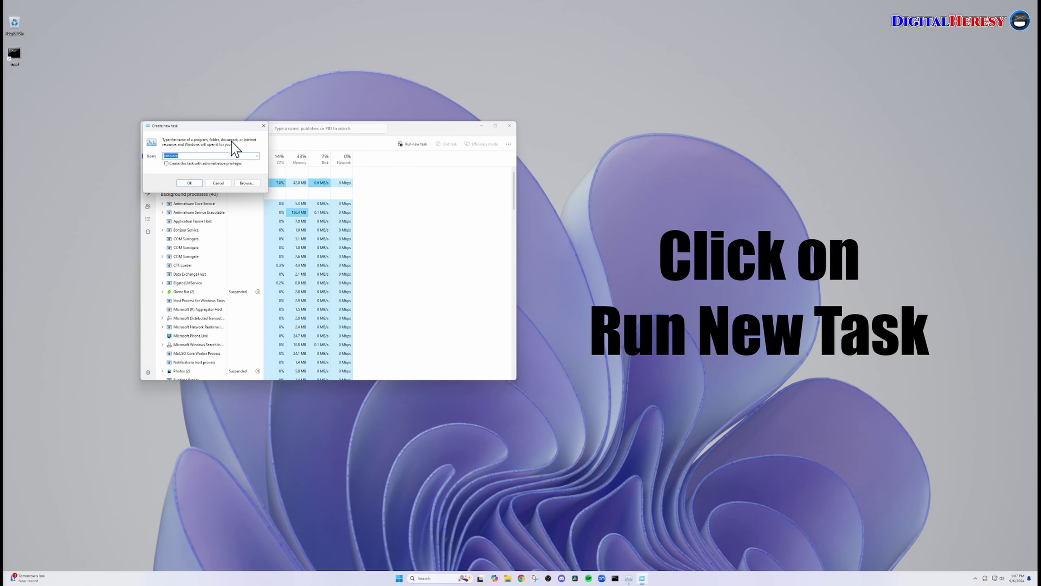
type("cmd")
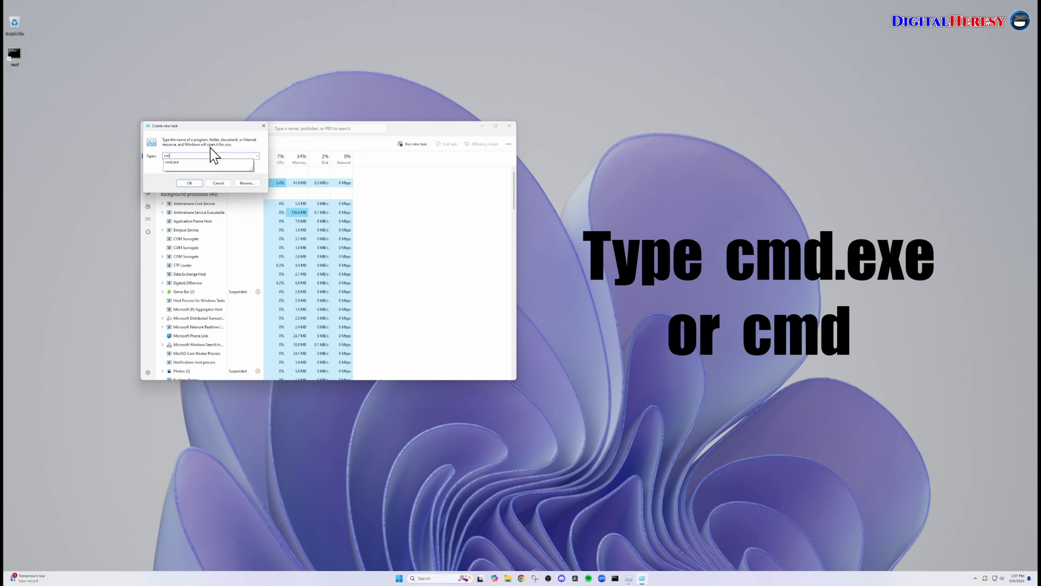
type(".exe")
key("Return")
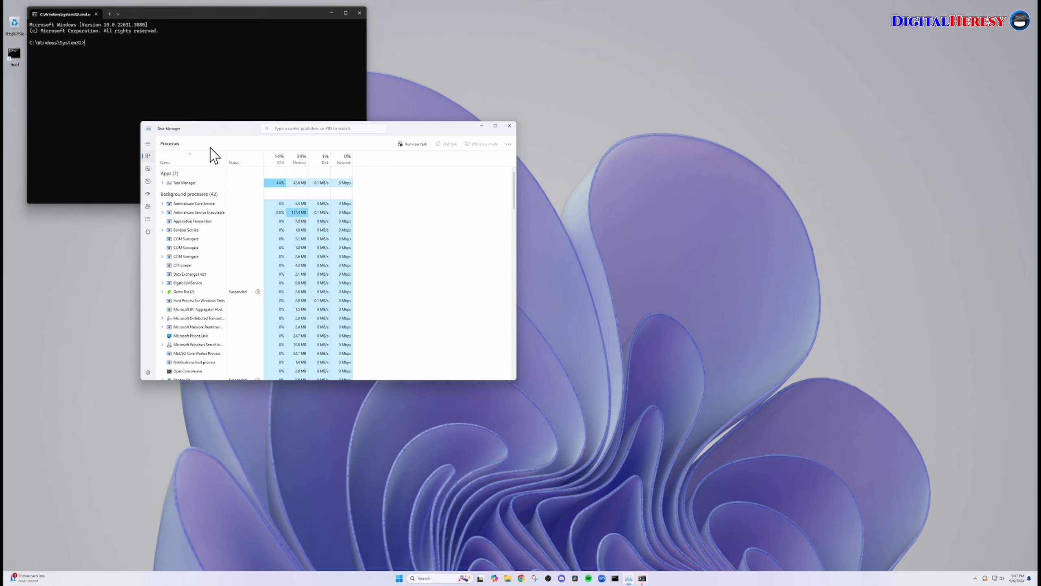
left_click(358, 16)
Launch Command Prompt from Task Manager with a new task named "cmd".
left_click(412, 145)
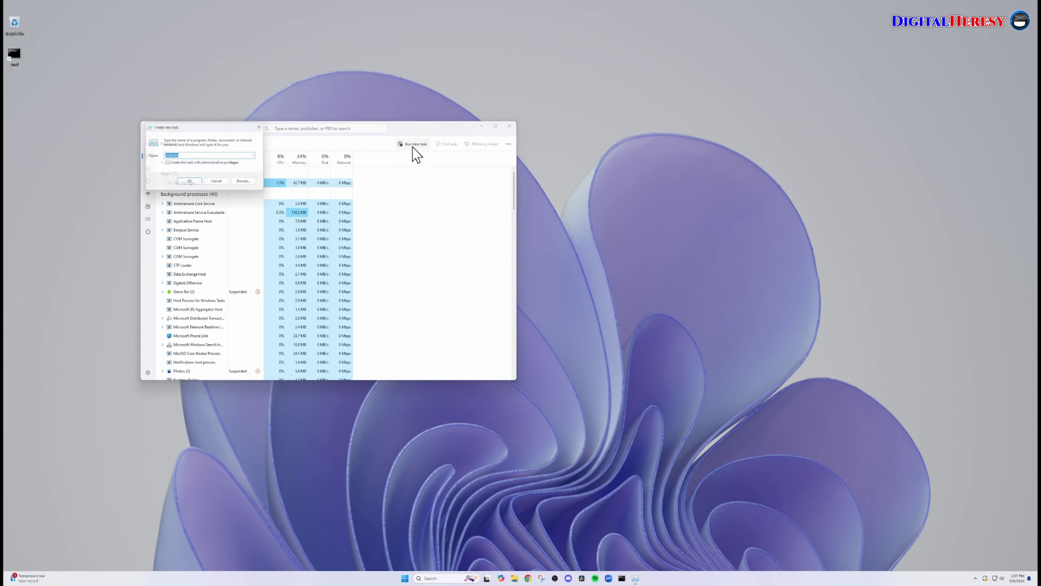
type("cmd")
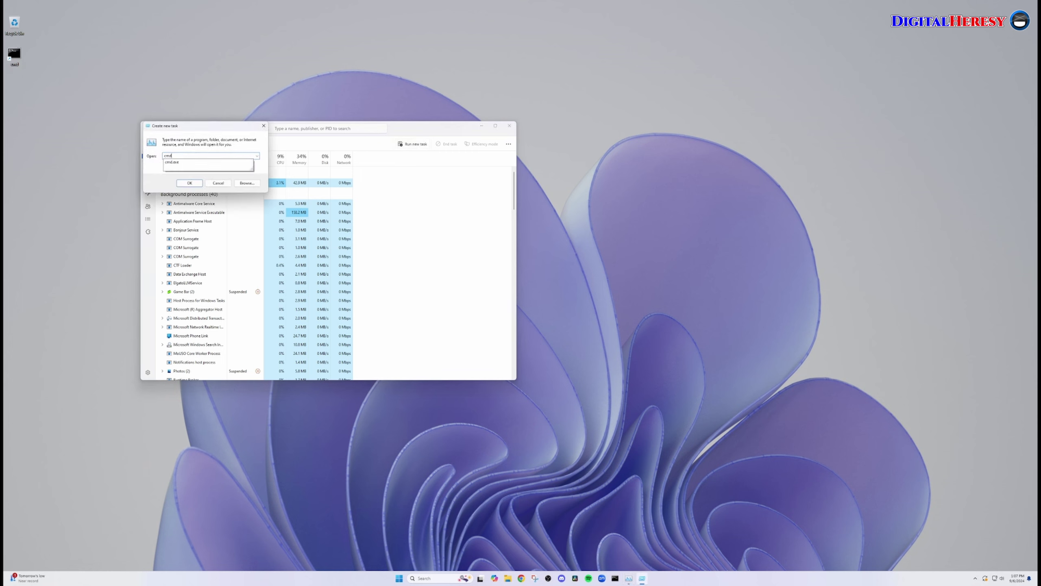
key("Return")
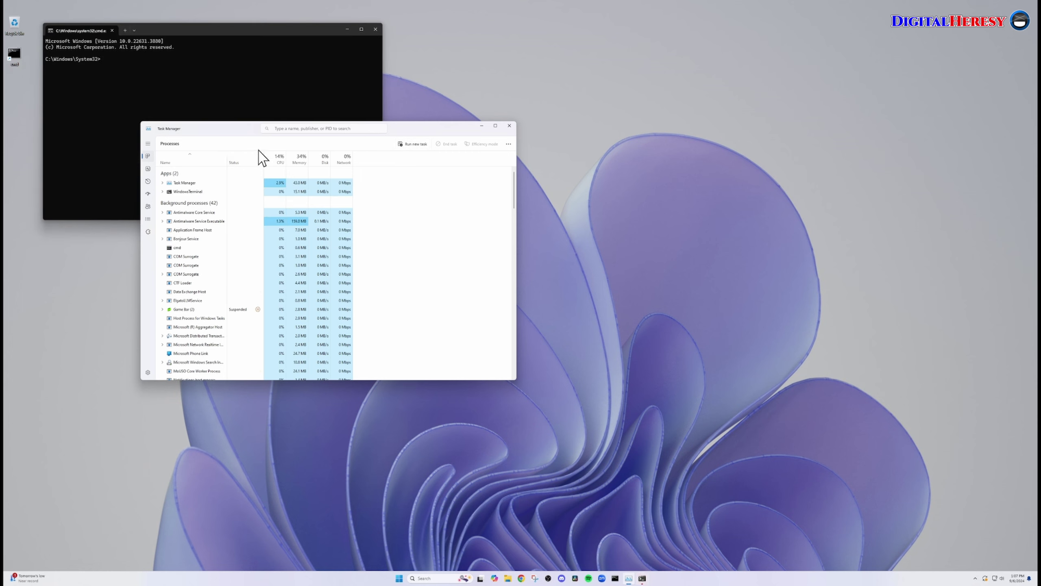
Close the Command Prompt window and Task Manager.
left_click(334, 70)
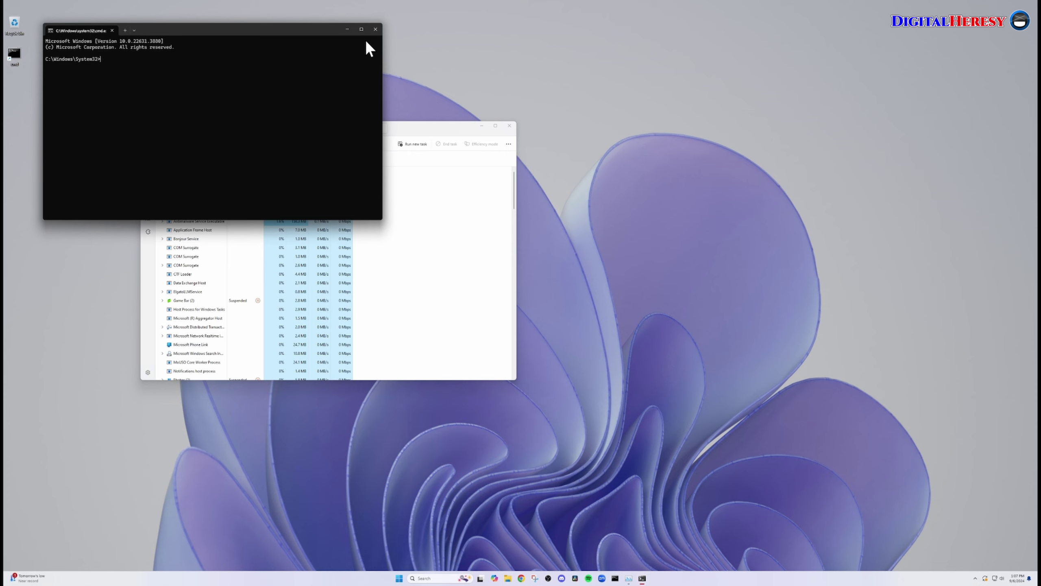
left_click(374, 30)
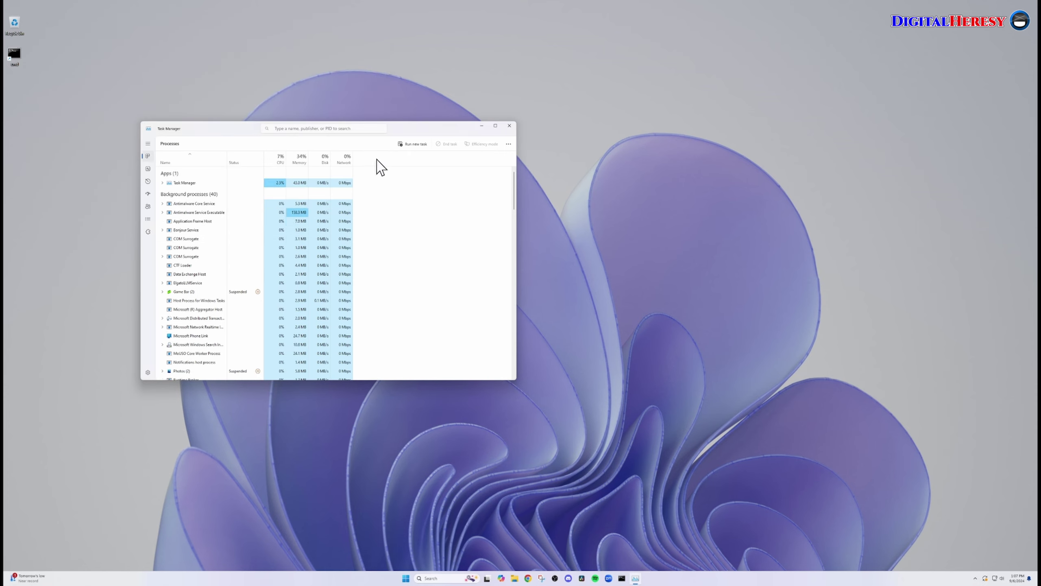
left_click(509, 127)
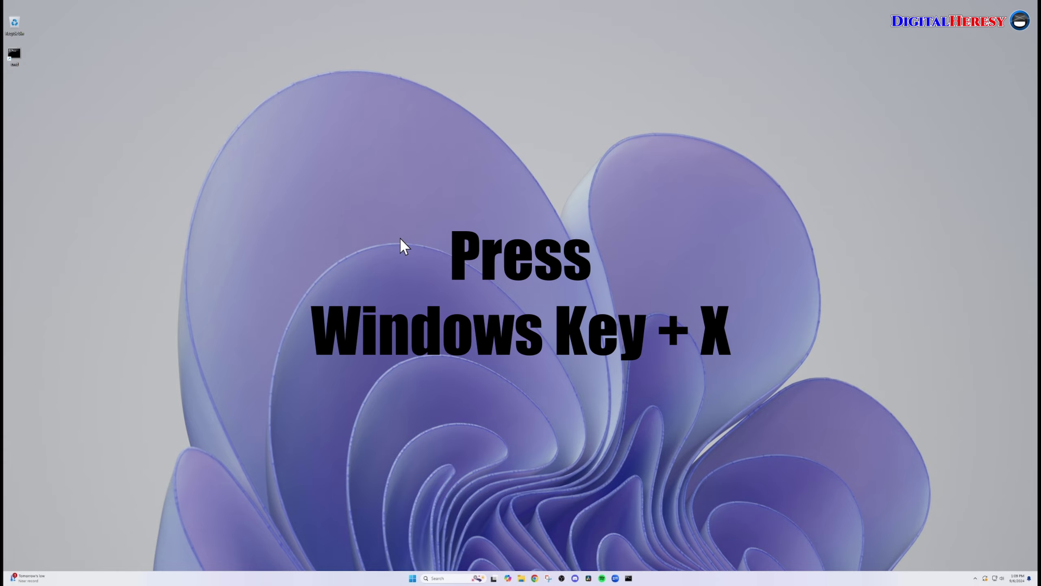
Launch Terminal (Admin) with elevation approved, open a Command Prompt tab in it, and close all tabs.
key("super+x")
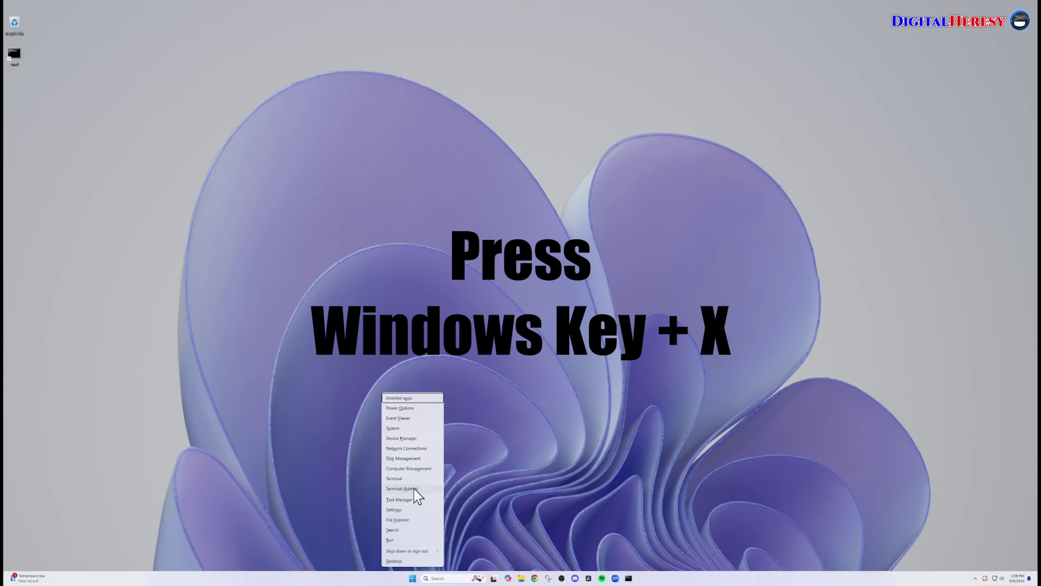
left_click(420, 489)
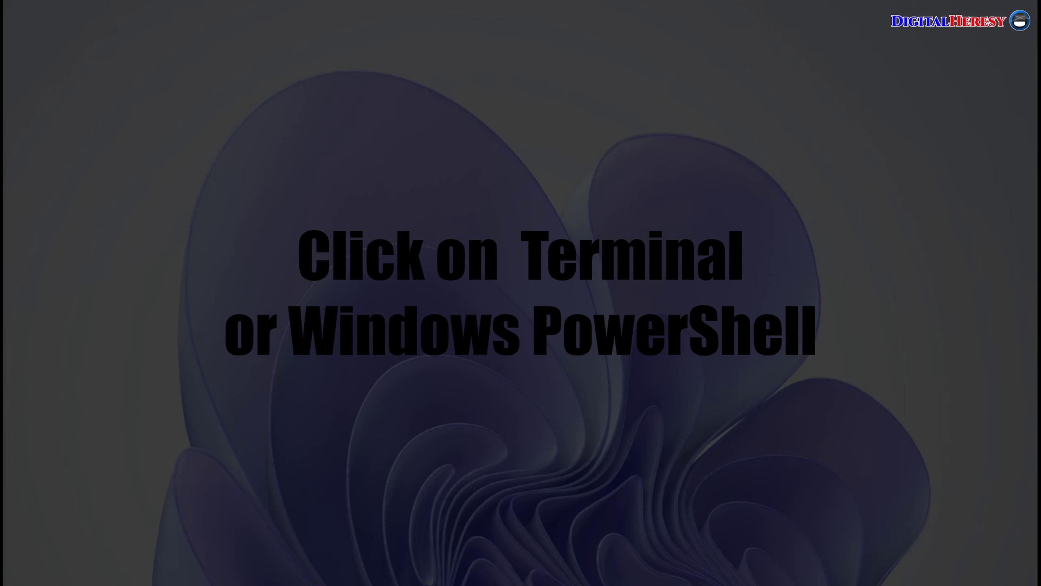
left_click(489, 332)
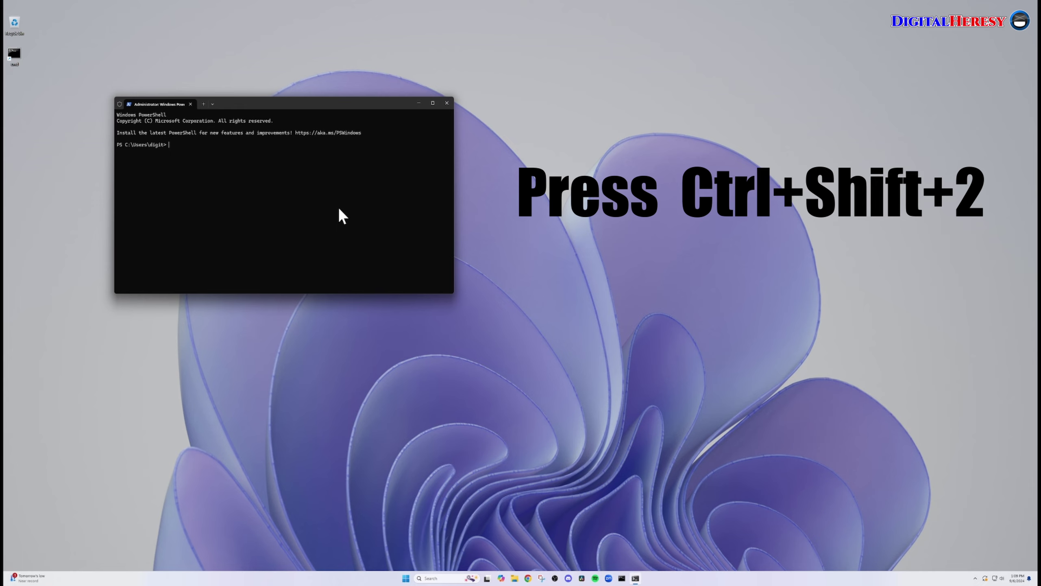
key("ctrl+shift+2")
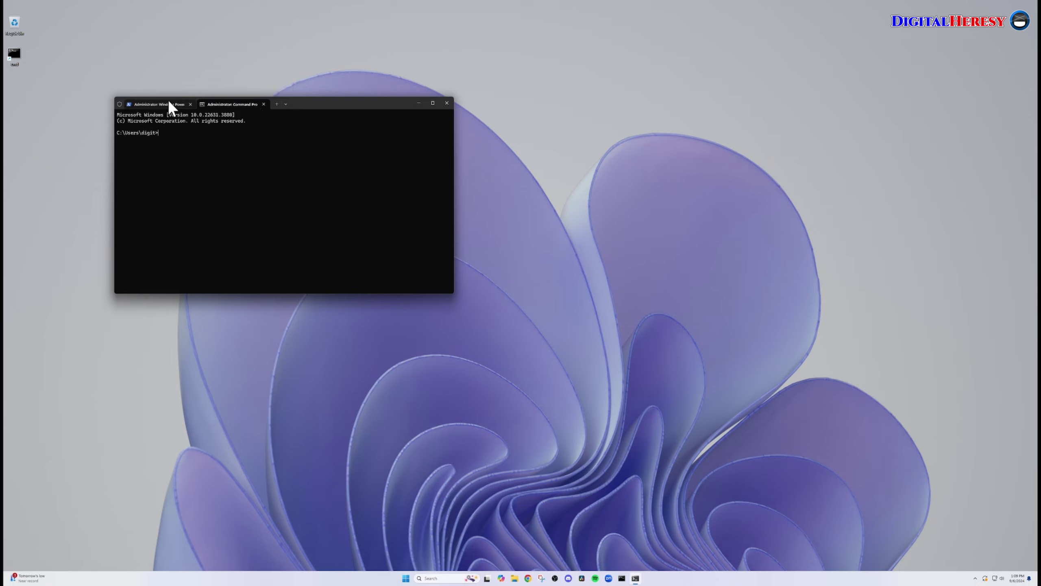
left_click(445, 105)
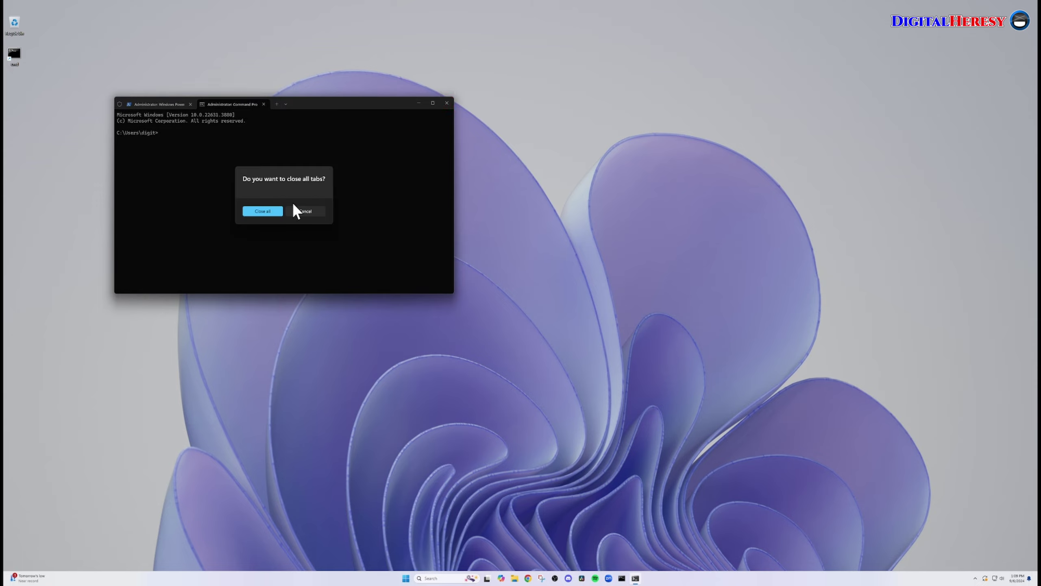
left_click(270, 212)
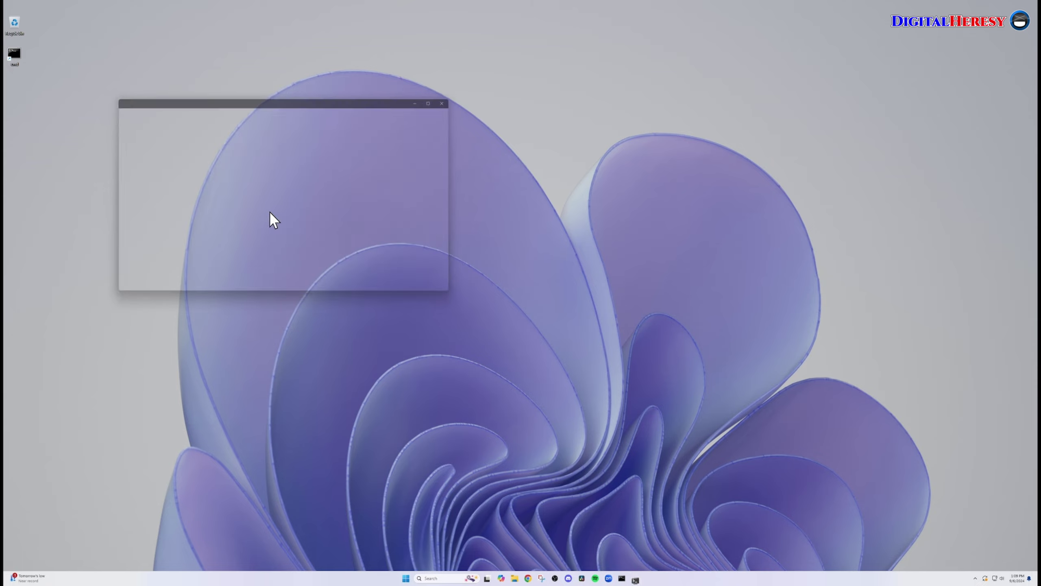
Launch Terminal without administrator rights, open a Command Prompt tab beside PowerShell, and close all tabs.
right_click(412, 578)
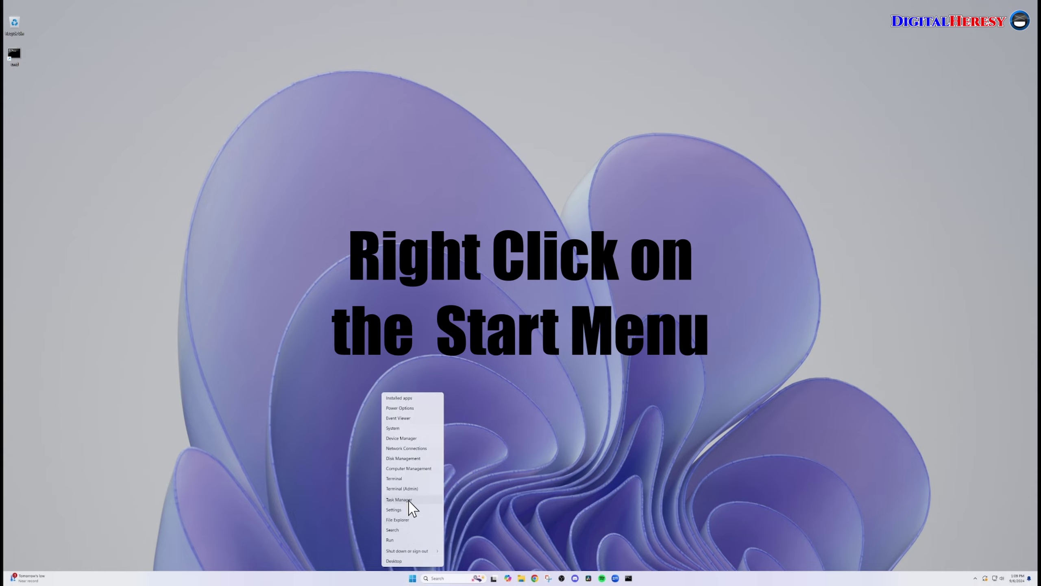
left_click(412, 479)
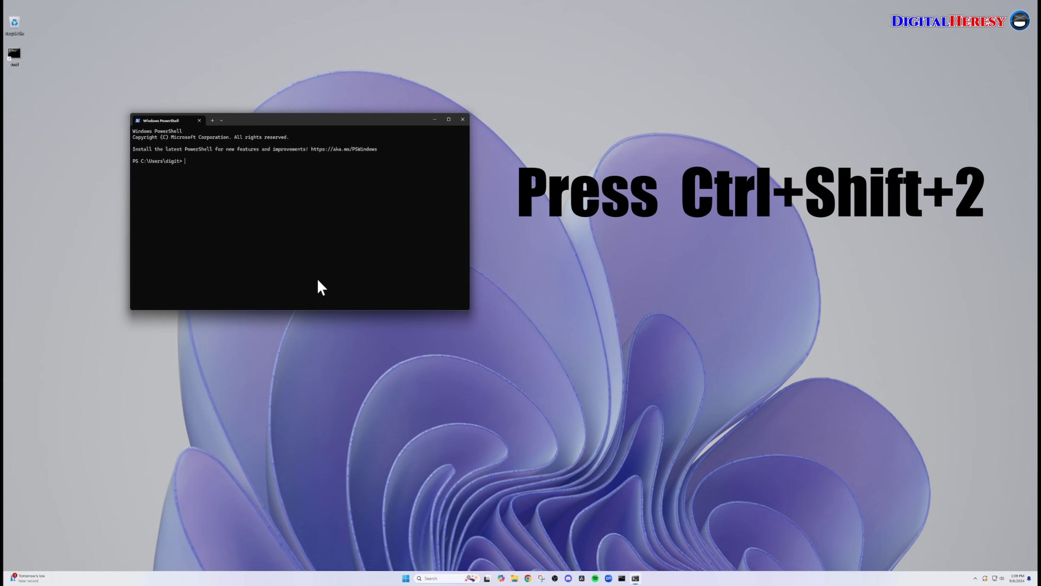
key("ctrl+shift+2")
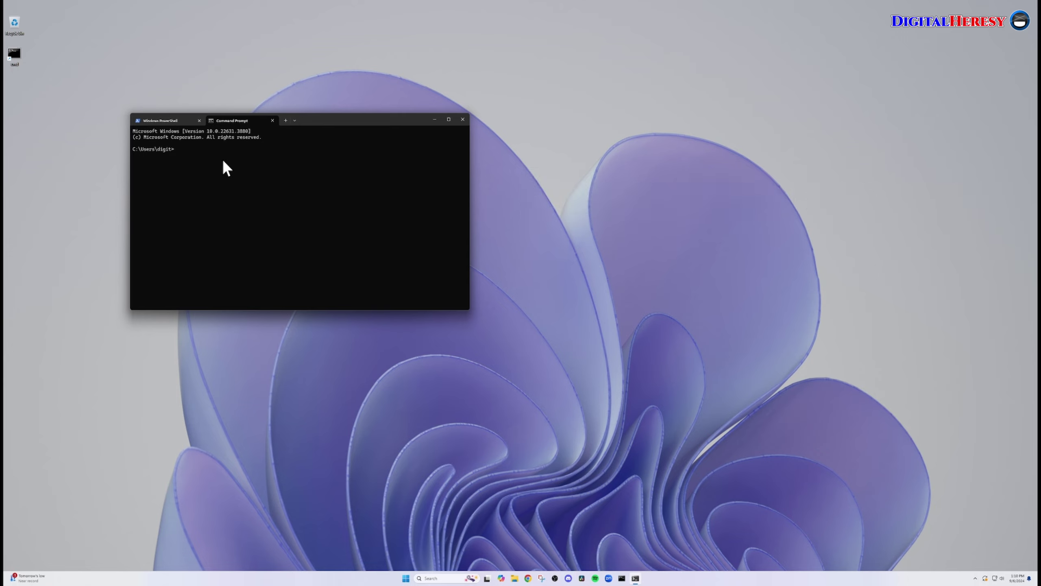
left_click(462, 120)
left_click(287, 226)
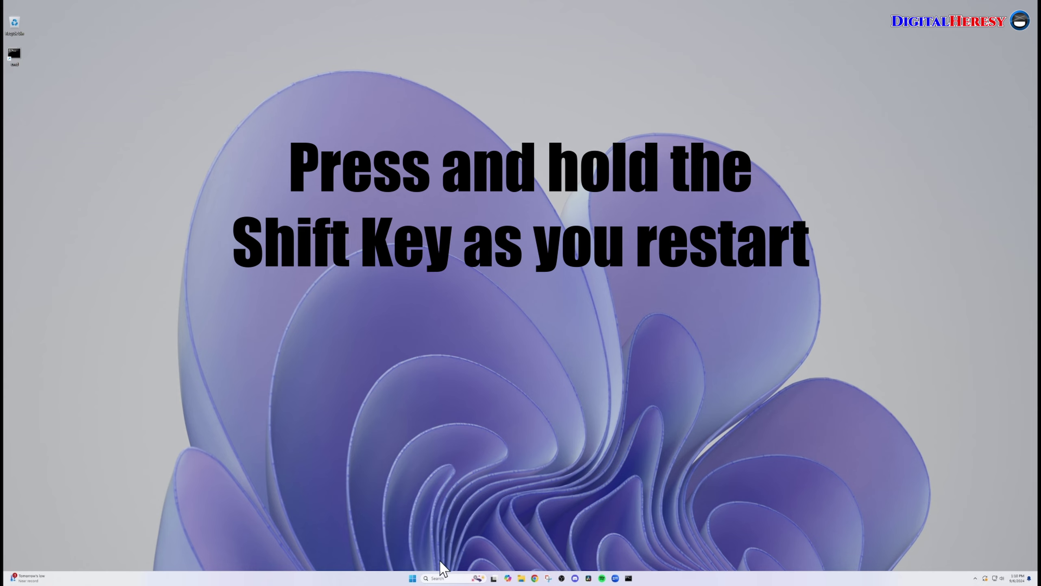
Restart the PC into the Windows recovery options and open Troubleshoot.
left_click(412, 578)
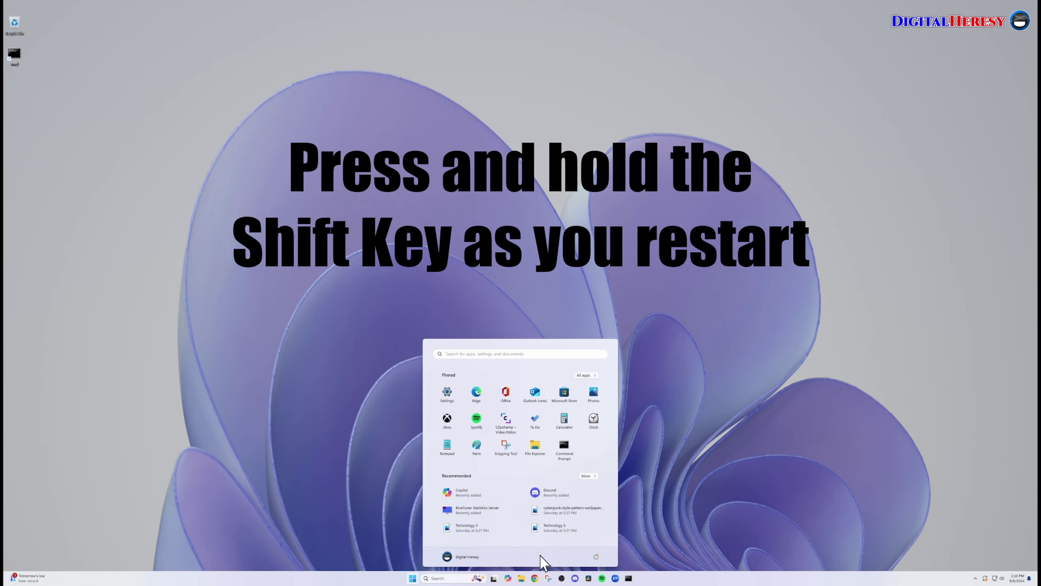
left_click(595, 556)
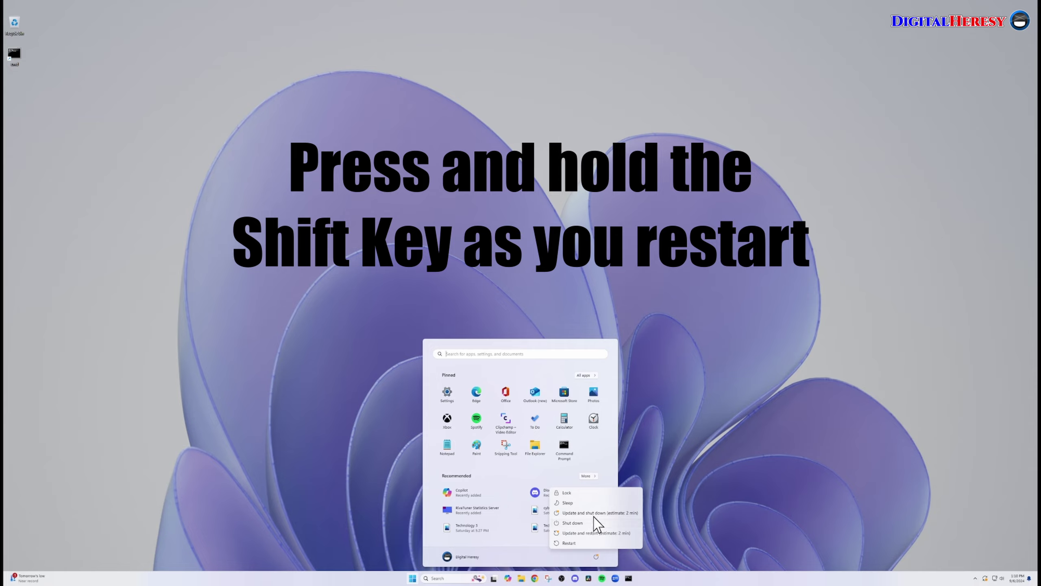
left_click(586, 543, "shift")
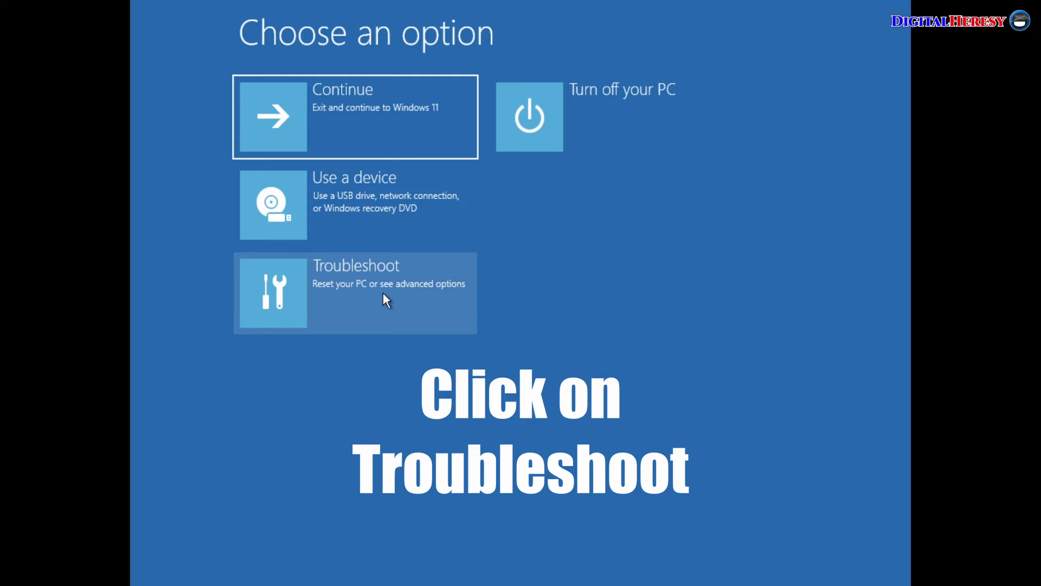
left_click(381, 293)
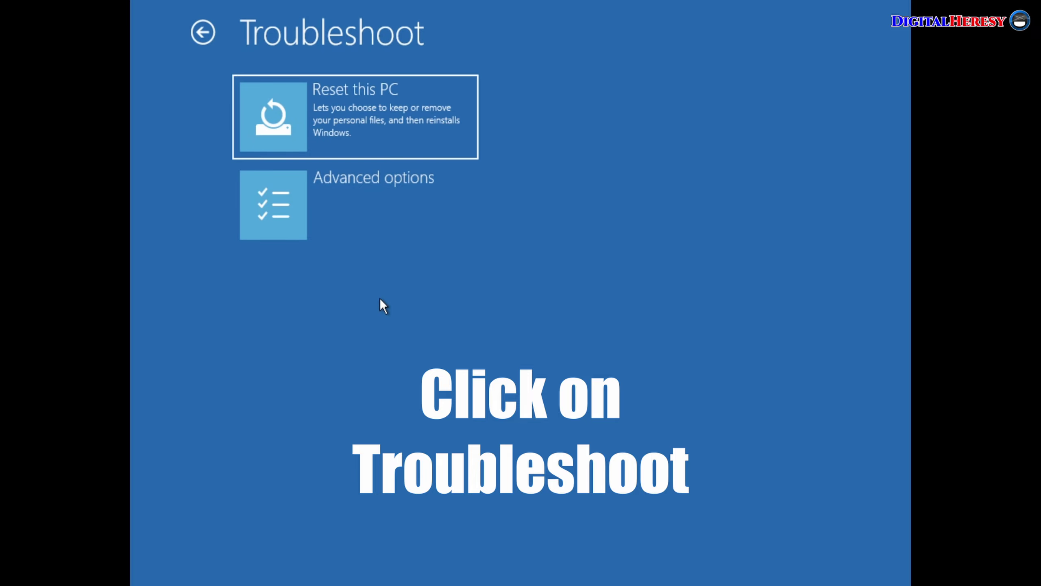
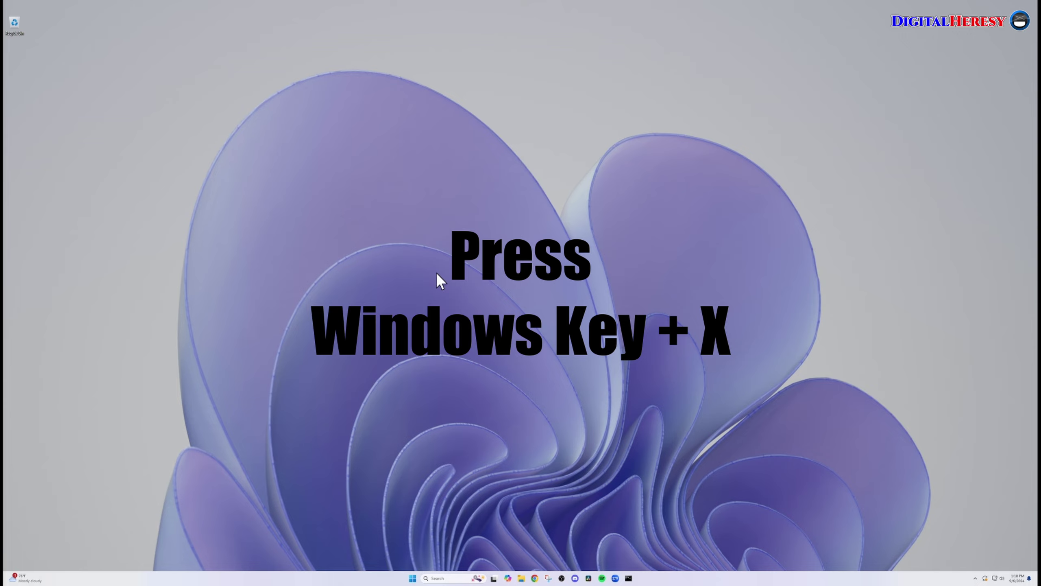
Open Terminal with its Windows PowerShell tab and move the window toward the middle of the desktop.
key("super+x")
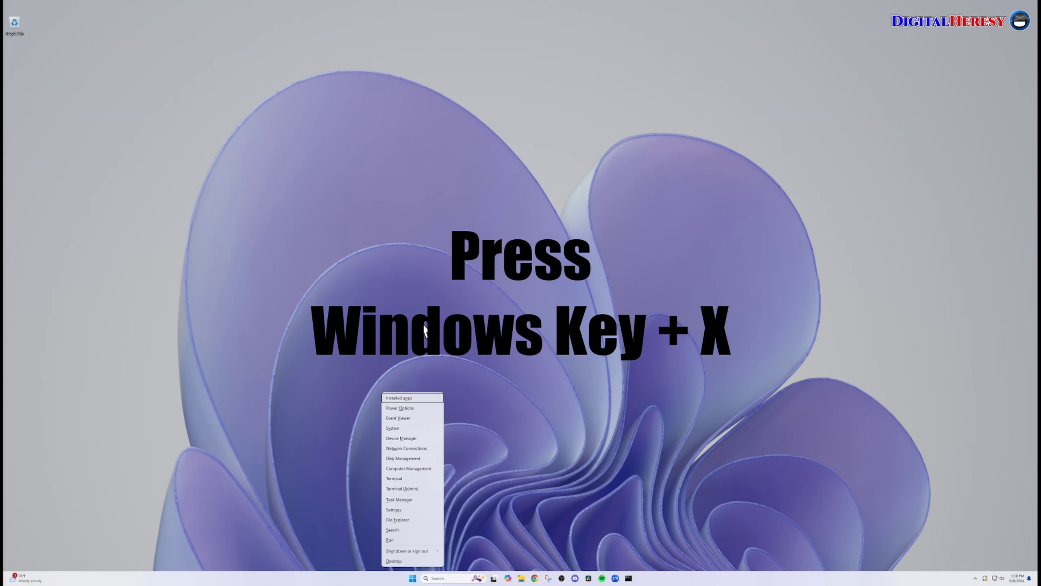
left_click(420, 478)
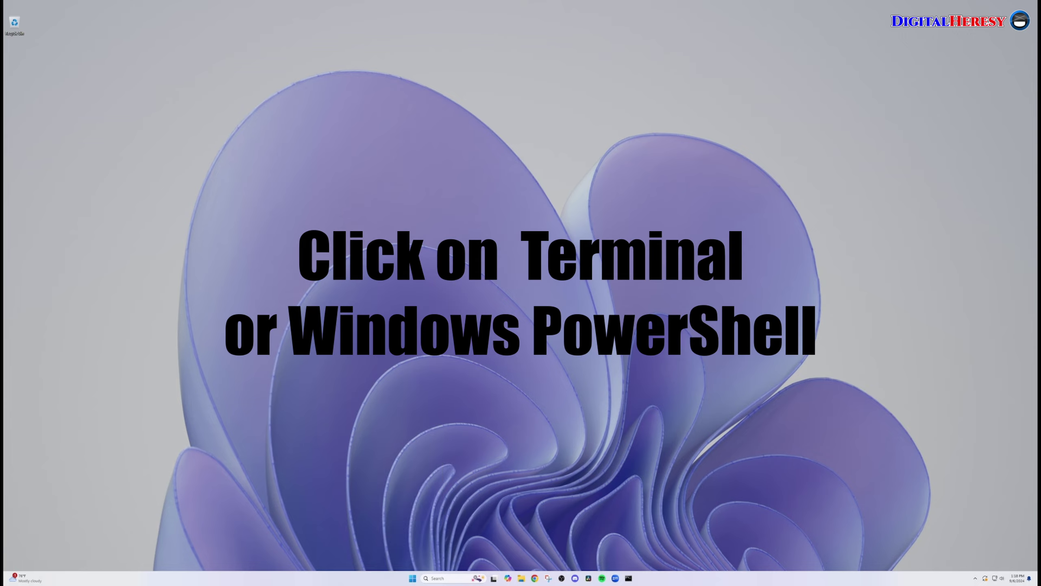
left_click_drag(256, 20, 401, 75)
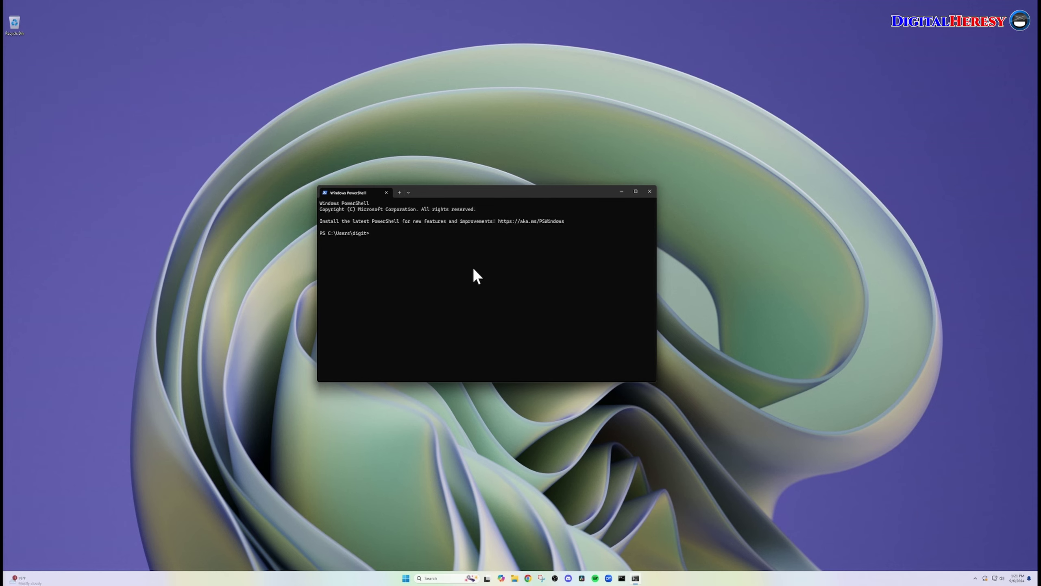
Open Command Prompt and arrange its window side by side with the Windows PowerShell window, PowerShell on the left.
left_click_drag(486, 192, 360, 189)
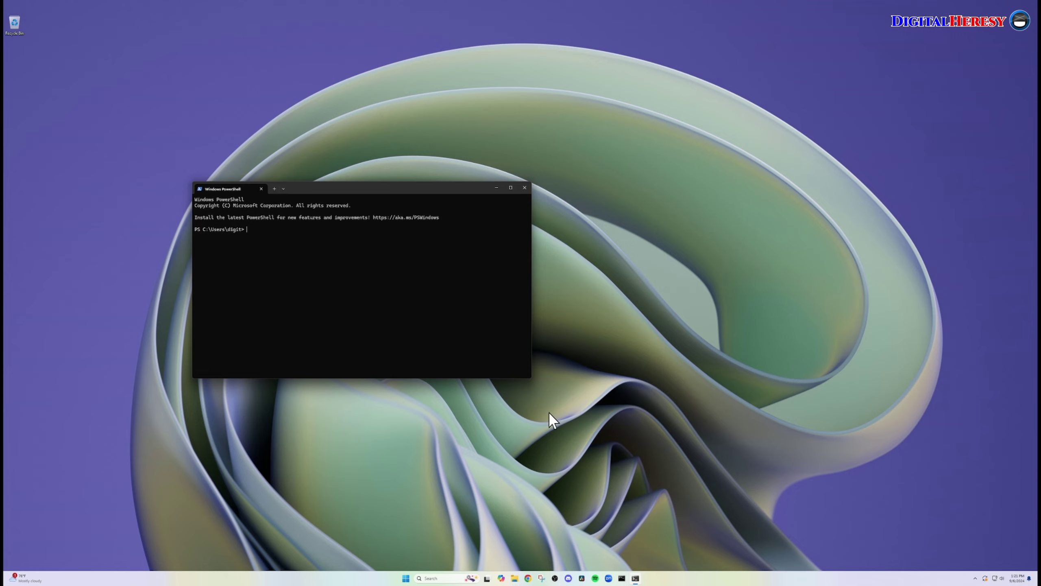
left_click(622, 578)
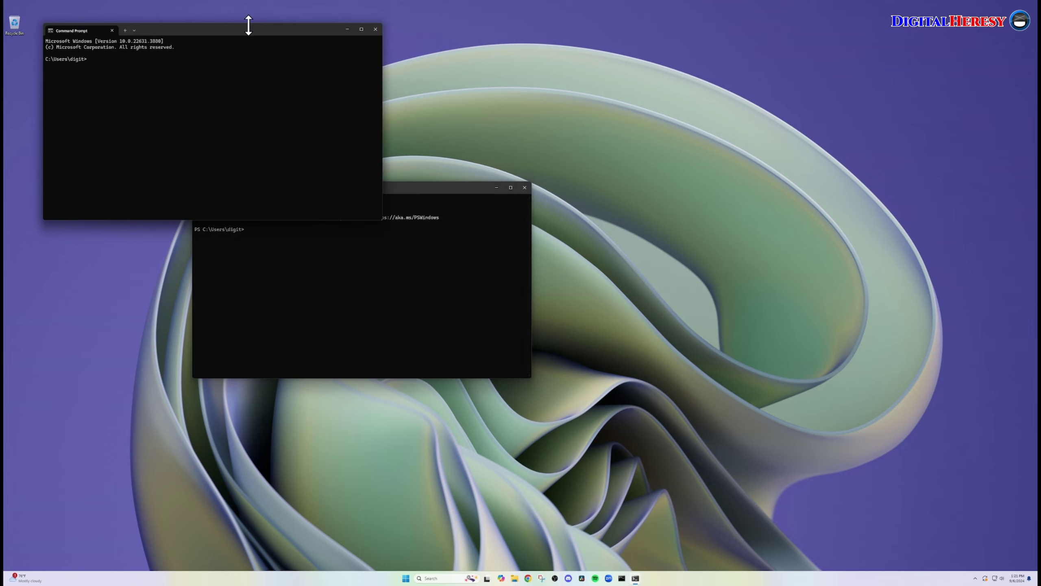
left_click_drag(249, 29, 700, 188)
left_click_drag(449, 189, 402, 185)
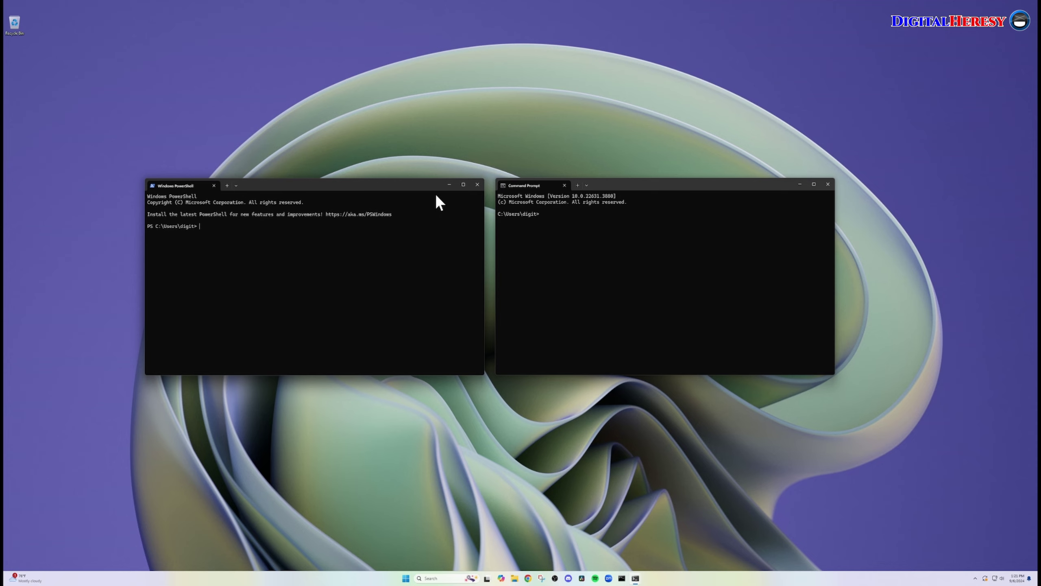